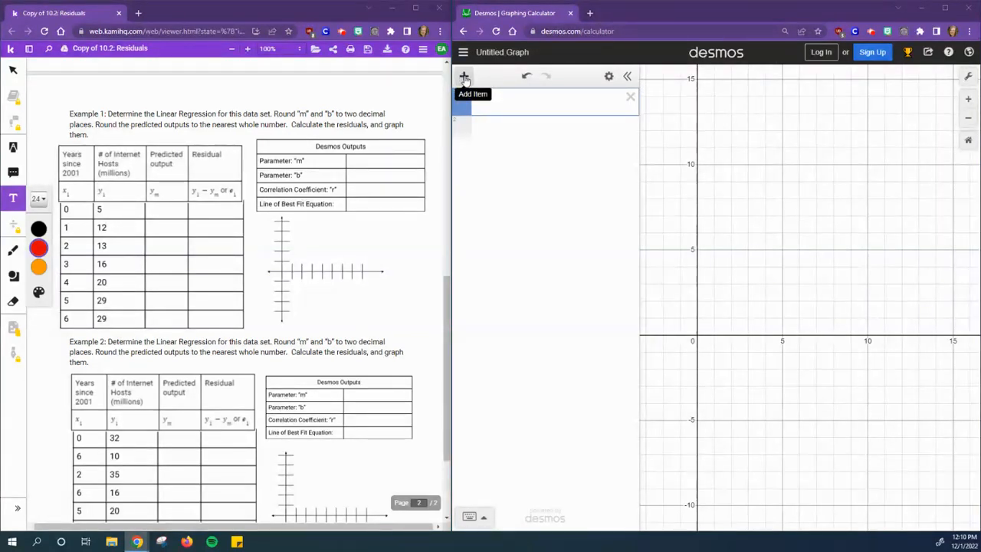
Add a table to the graph and enter the x₁ values 0, 1, 2, 3, 4, 5 and 6.
{"action": "left_click", "coordinate": [463, 78]}
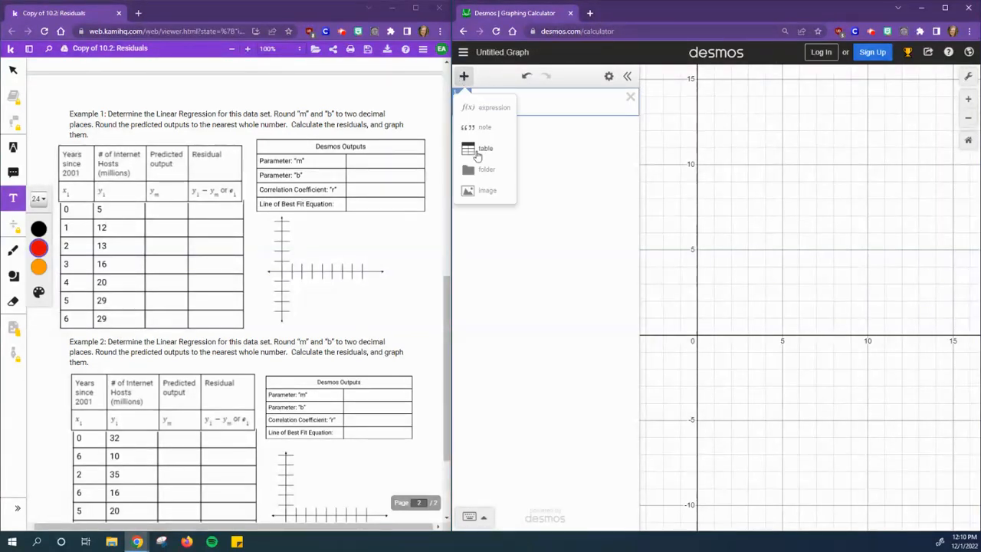
{"action": "left_click", "coordinate": [478, 153]}
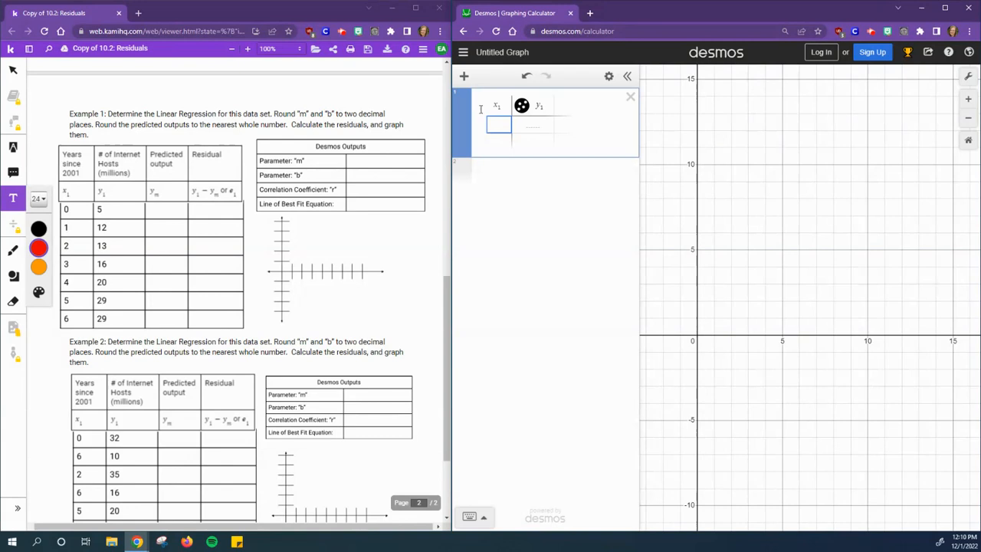
{"action": "type", "text": "0"}
{"action": "key", "text": "Return"}
{"action": "type", "text": "1"}
{"action": "key", "text": "Return"}
{"action": "type", "text": "2"}
{"action": "key", "text": "Return"}
{"action": "type", "text": "3"}
{"action": "key", "text": "Return"}
{"action": "type", "text": "4"}
{"action": "key", "text": "Return"}
{"action": "type", "text": "5"}
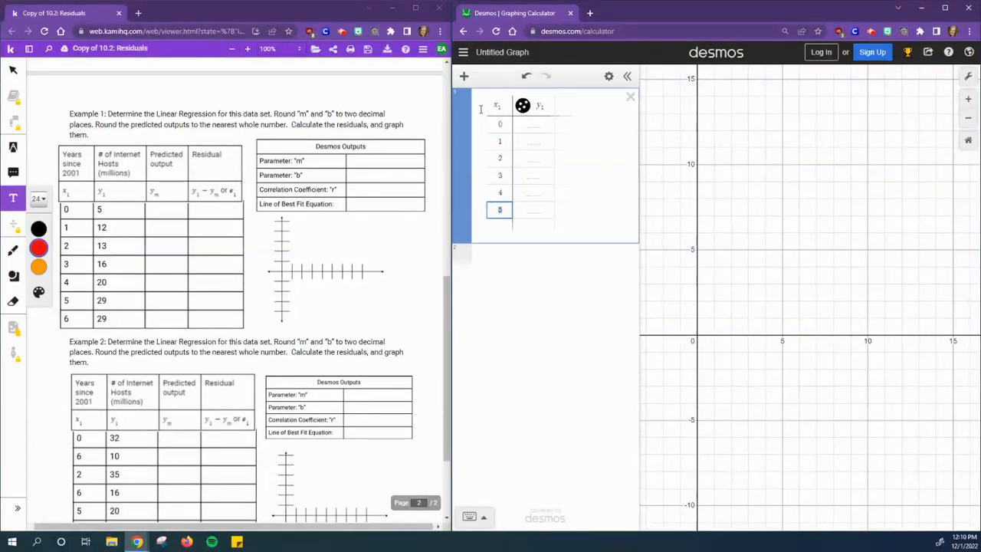
{"action": "key", "text": "Return"}
{"action": "type", "text": "6"}
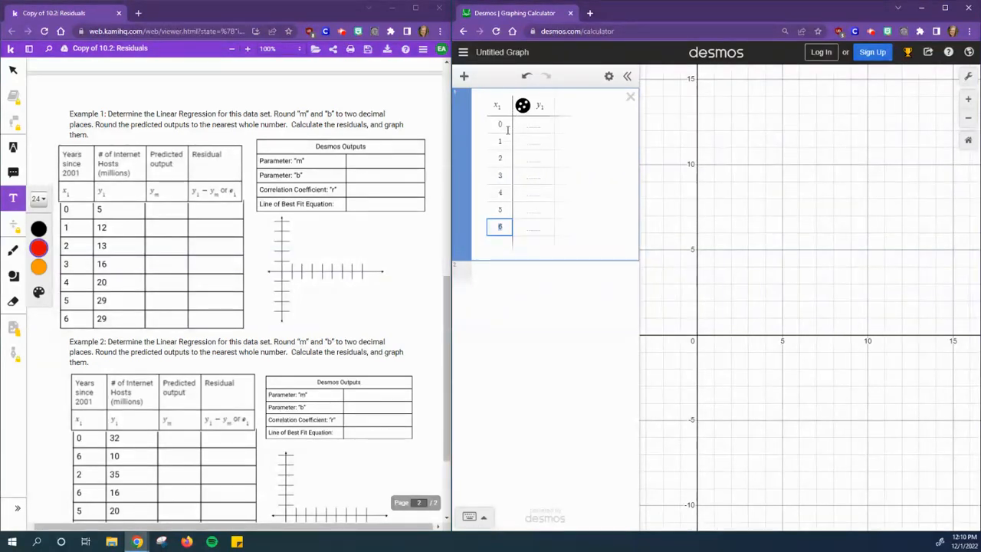
Fill the table's y₁ column with 5, 12, 13, 16, 20, 29 and 29 for x₁ values 0 to 6.
{"action": "left_click", "coordinate": [531, 124]}
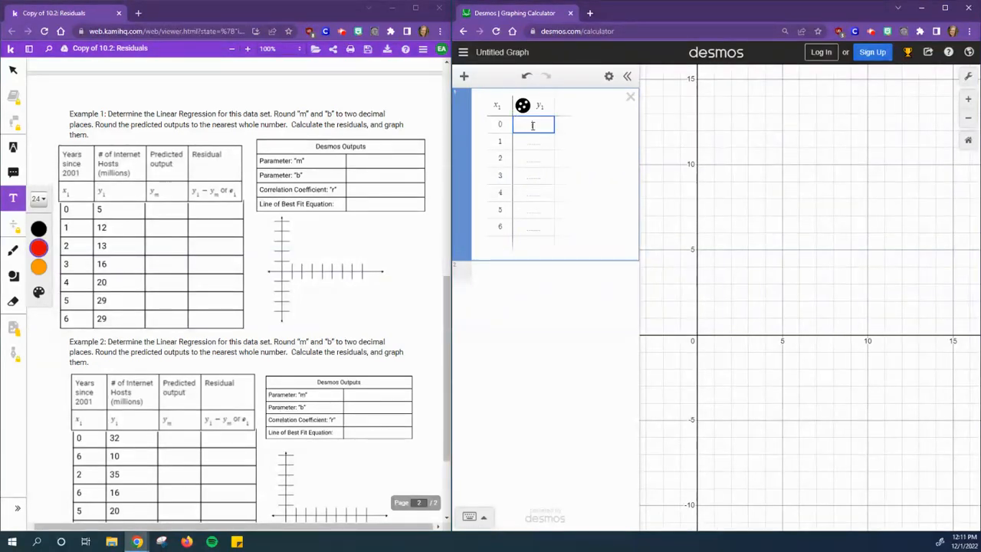
{"action": "type", "text": "5"}
{"action": "key", "text": "Return"}
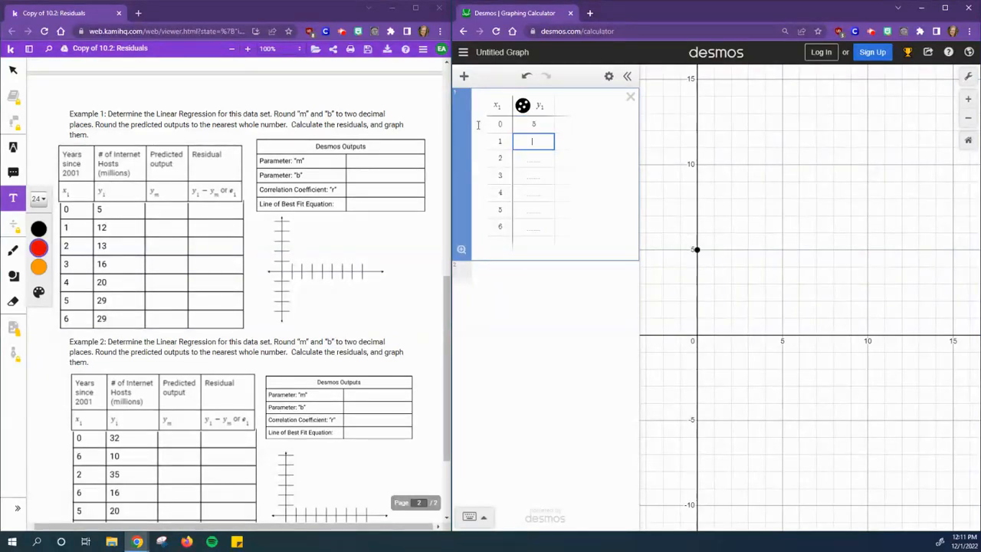
{"action": "type", "text": "12"}
{"action": "key", "text": "Return"}
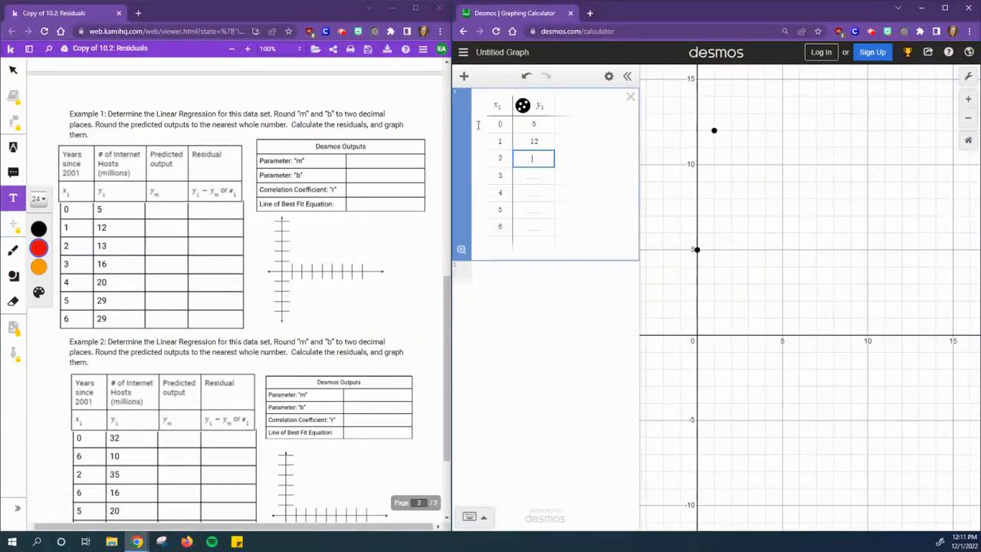
{"action": "type", "text": "13"}
{"action": "key", "text": "Return"}
{"action": "type", "text": "16"}
{"action": "key", "text": "Return"}
{"action": "type", "text": "20"}
{"action": "key", "text": "Return"}
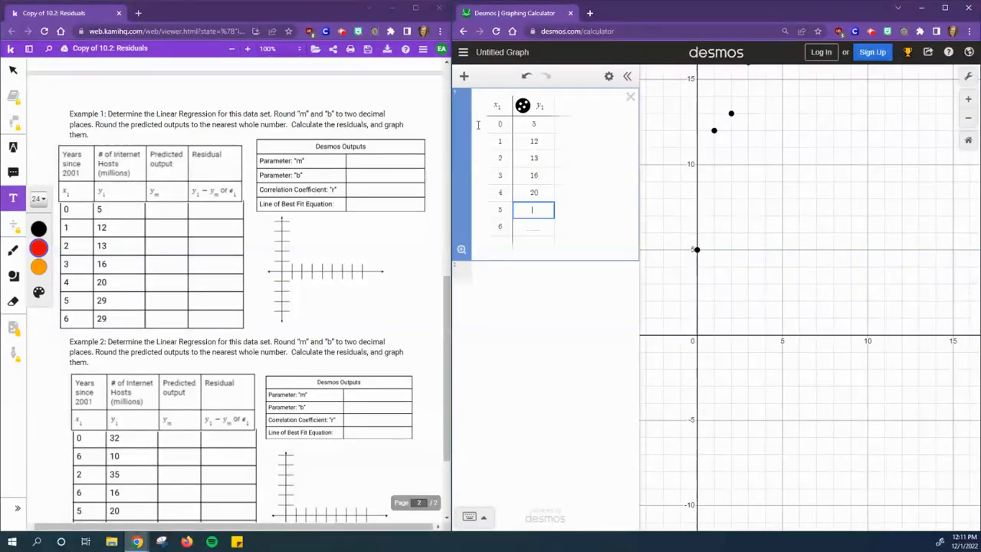
{"action": "type", "text": "29"}
{"action": "key", "text": "Return"}
{"action": "type", "text": "29"}
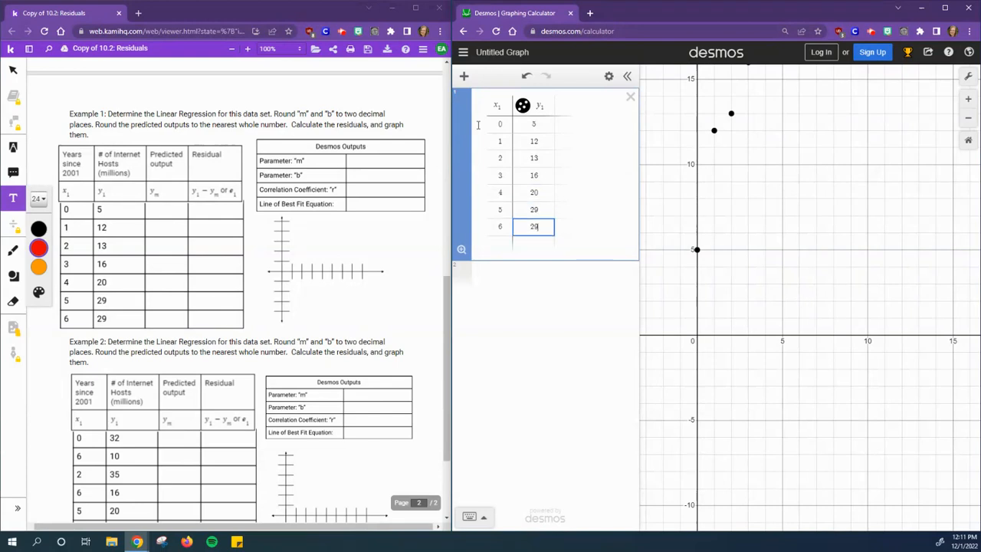
{"action": "key", "text": "Return"}
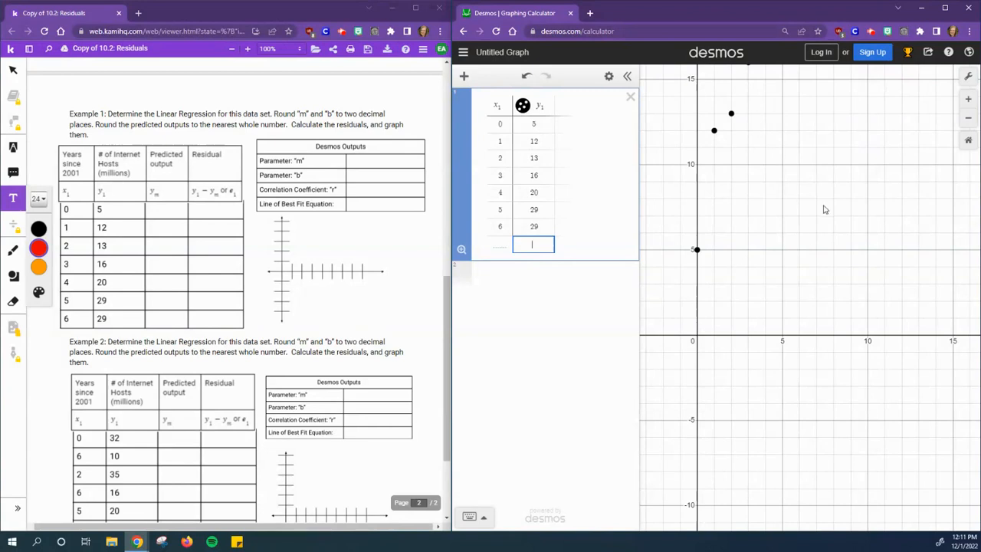
Enter the linear regression y₁ ~ mx₁ + b in a new expression below the data table.
{"action": "left_click", "coordinate": [859, 182]}
{"action": "left_click_drag", "start_coordinate": [859, 182], "coordinate": [880, 276]}
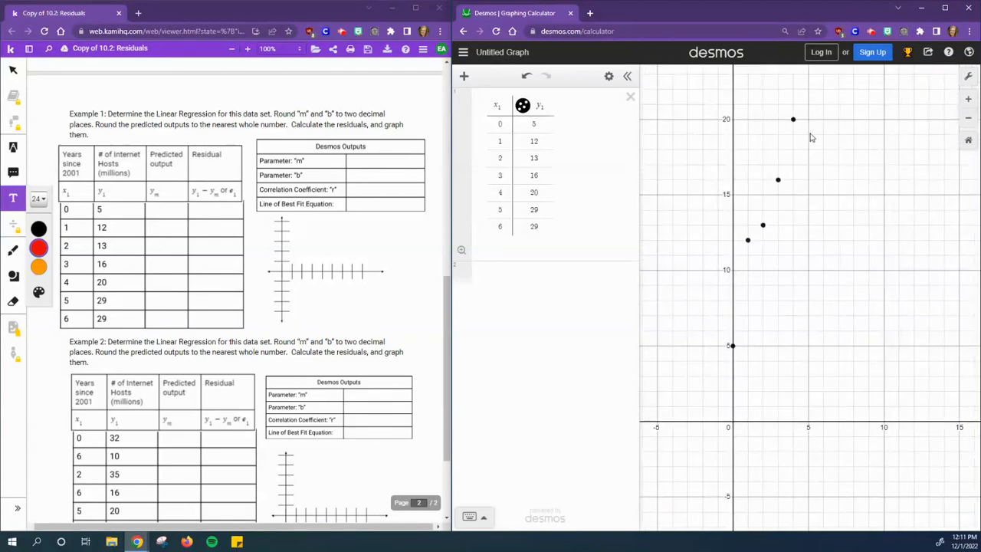
{"action": "left_click_drag", "start_coordinate": [885, 188], "coordinate": [884, 269]}
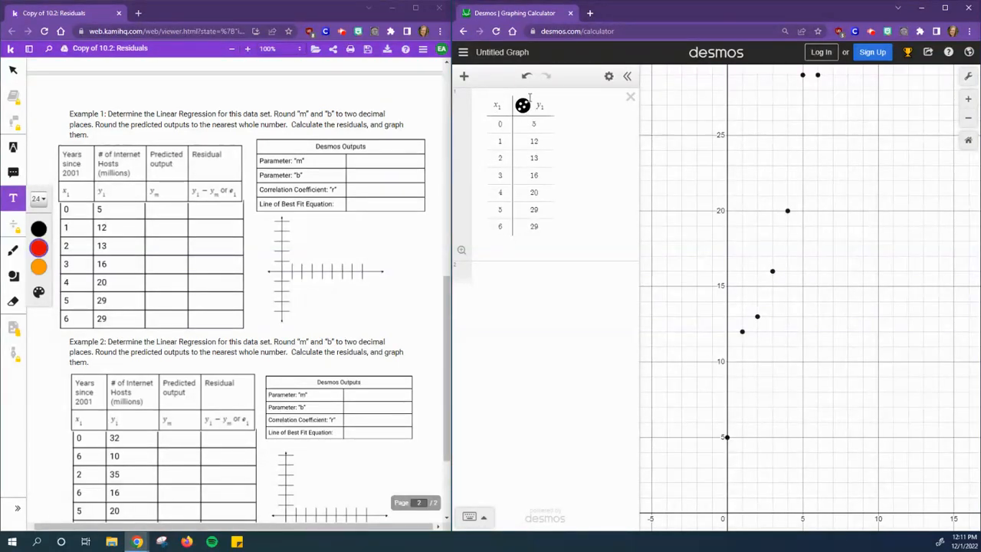
{"action": "left_click", "coordinate": [493, 281]}
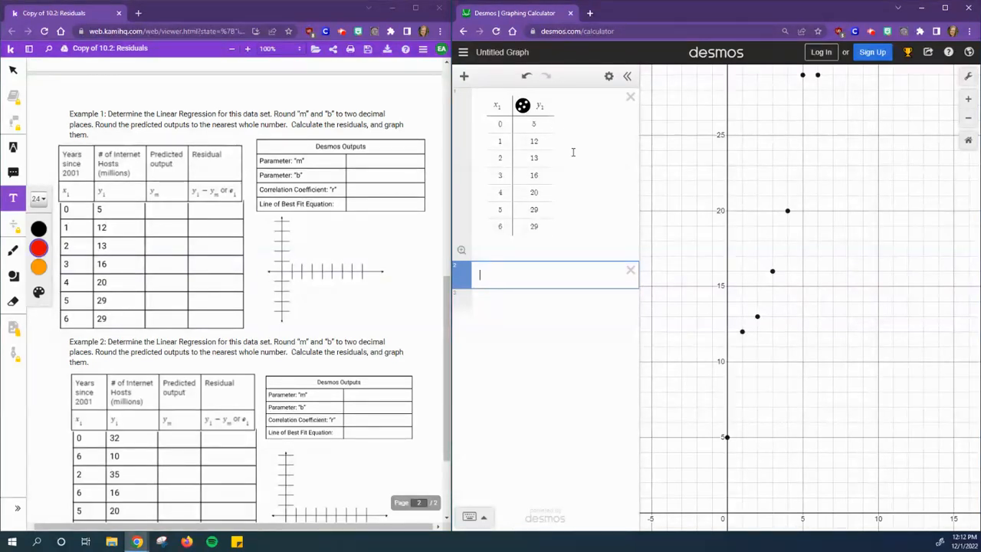
{"action": "type", "text": "y1"}
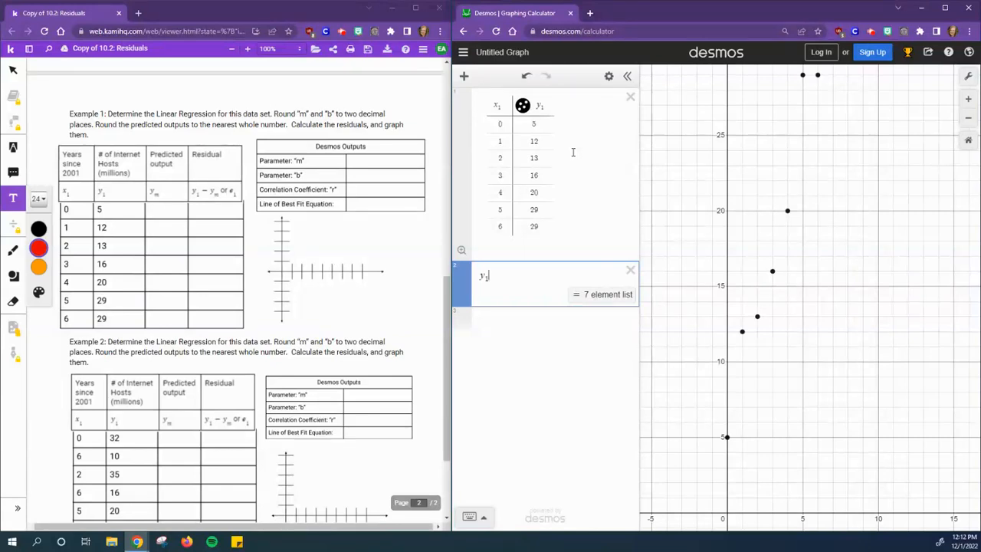
{"action": "type", "text": "~ m"}
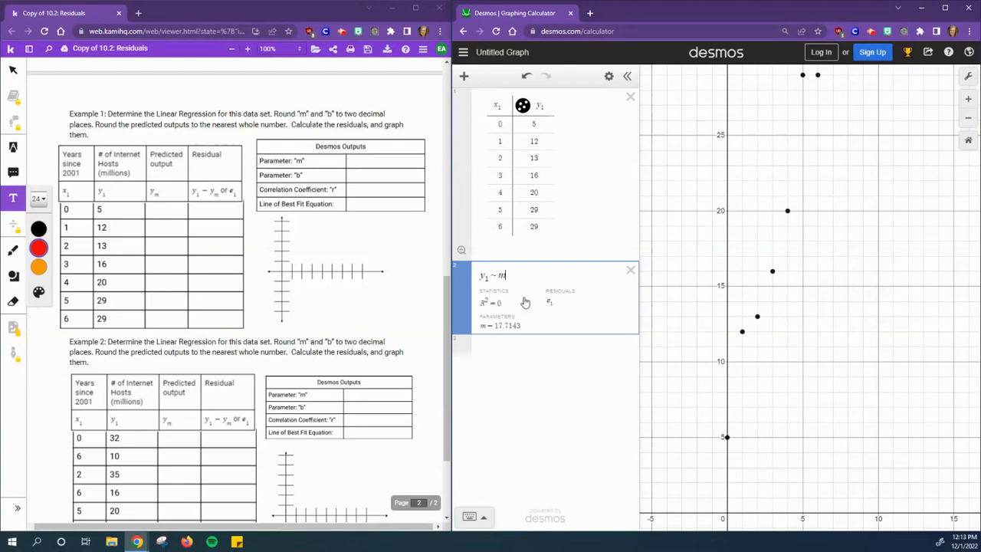
{"action": "type", "text": "x1 "}
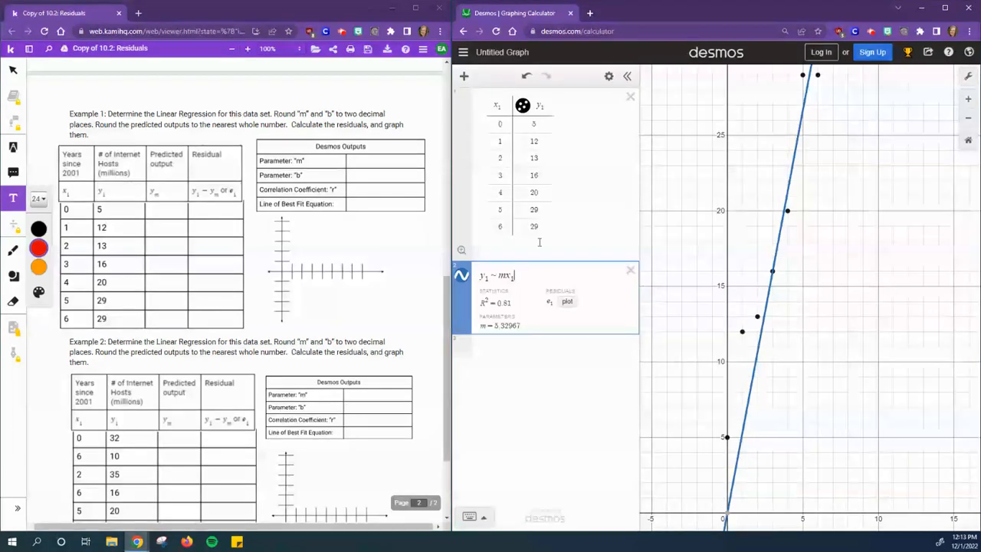
{"action": "type", "text": "+ b"}
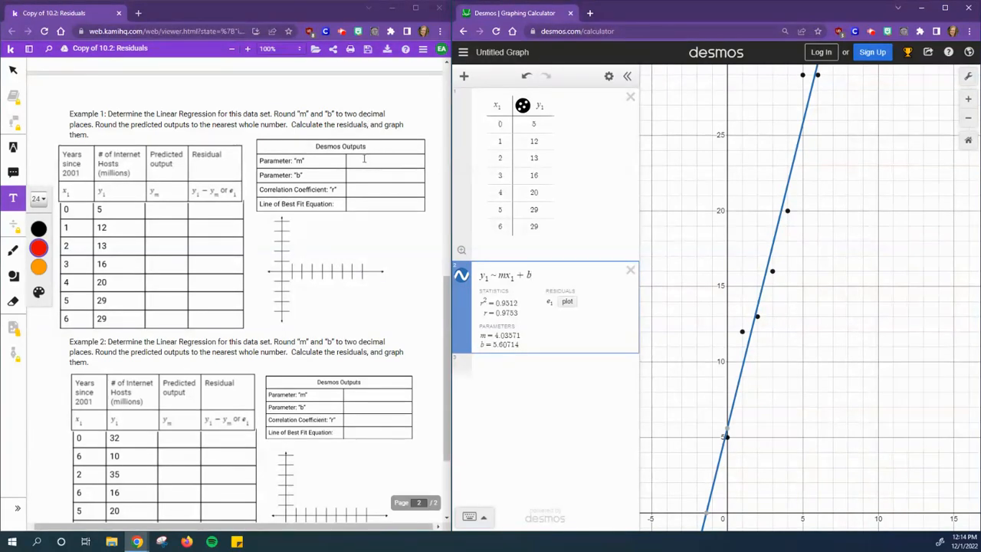
Switch to the Kami worksheet and fill in Example 1's Desmos Outputs with parameter m 4.04 and parameter b 5.61.
{"action": "left_click", "coordinate": [365, 160]}
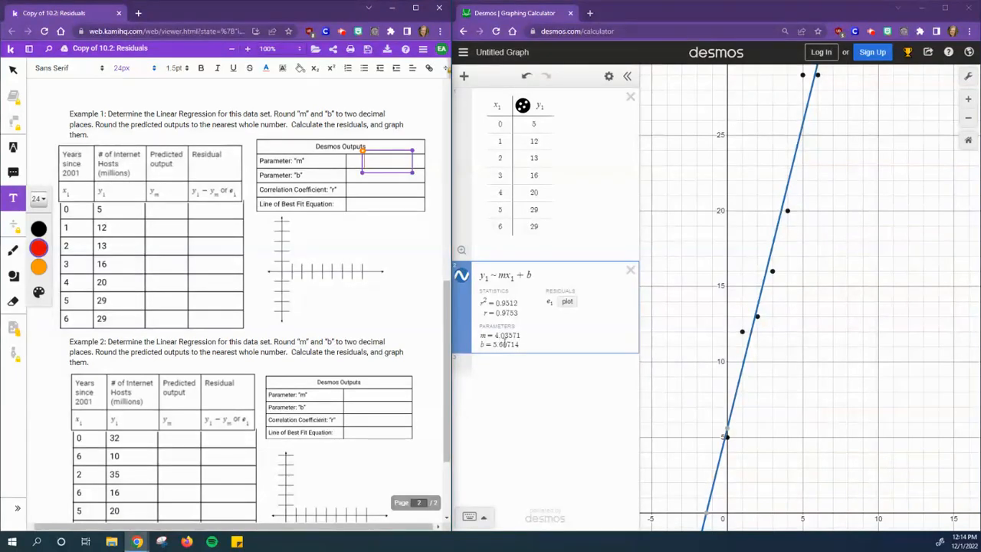
{"action": "type", "text": "4.04"}
{"action": "left_click", "coordinate": [358, 177]}
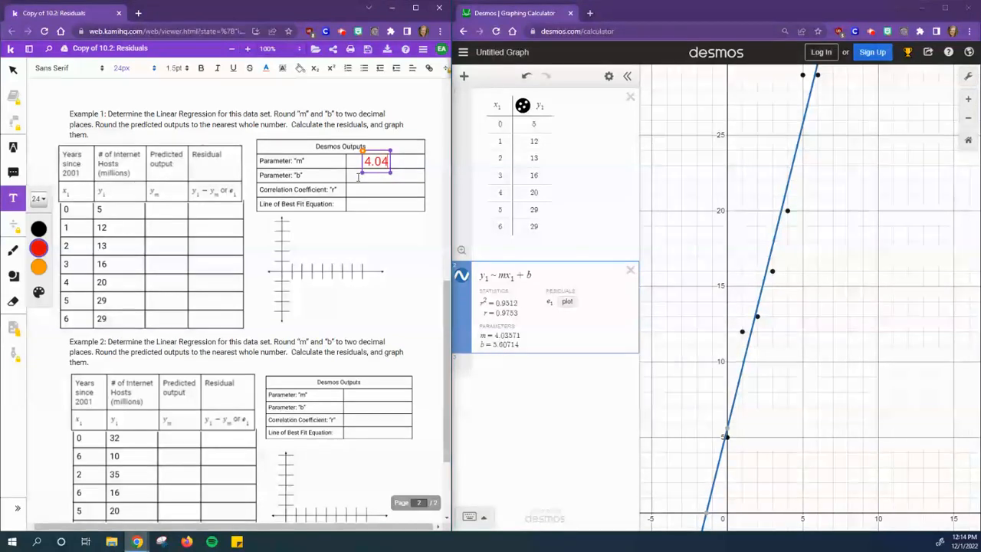
{"action": "left_click", "coordinate": [369, 176]}
{"action": "type", "text": "5."}
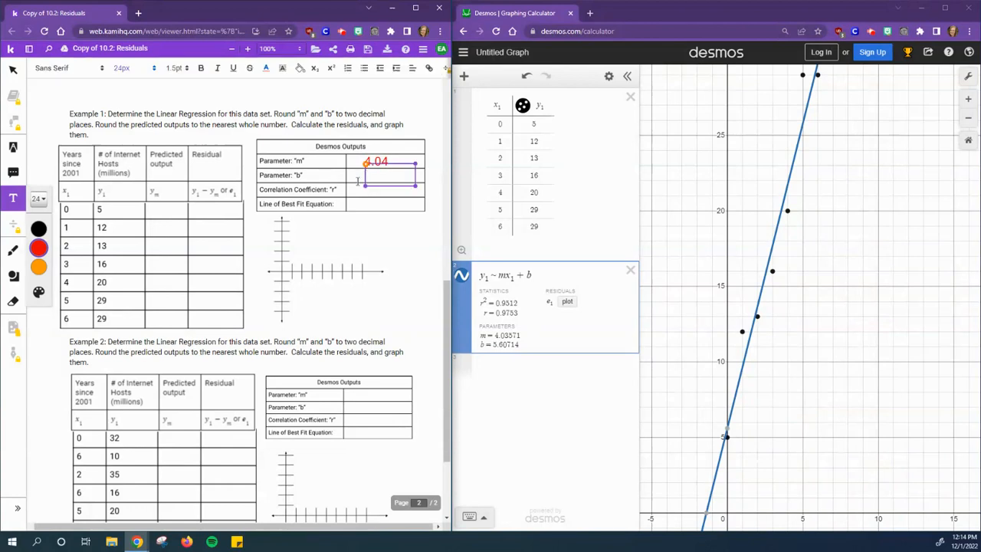
{"action": "type", "text": "61"}
Enter 0.9753 as the correlation coefficient r in Example 1's Desmos Outputs table.
{"action": "left_click", "coordinate": [358, 188]}
{"action": "left_click", "coordinate": [364, 188]}
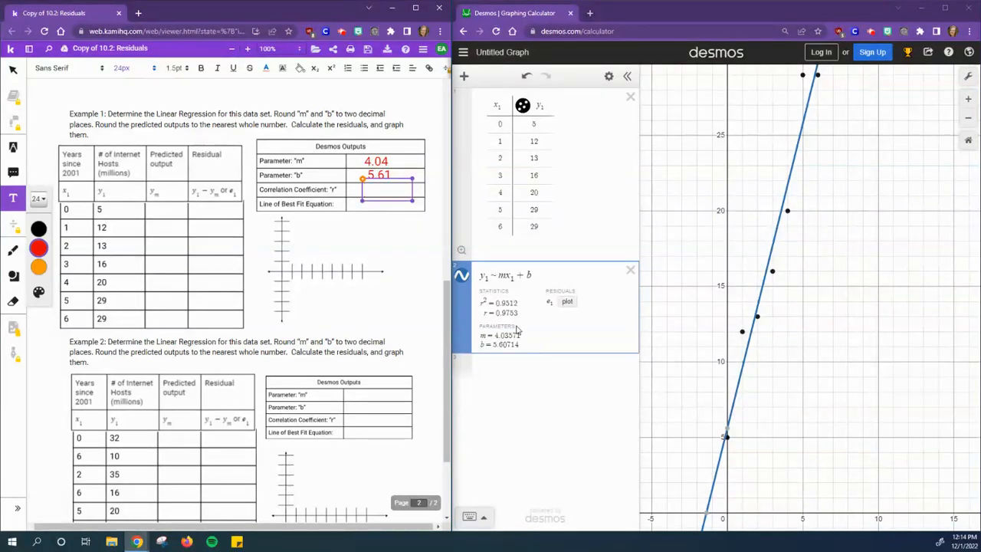
{"action": "type", "text": "0.9753"}
{"action": "left_click", "coordinate": [581, 404]}
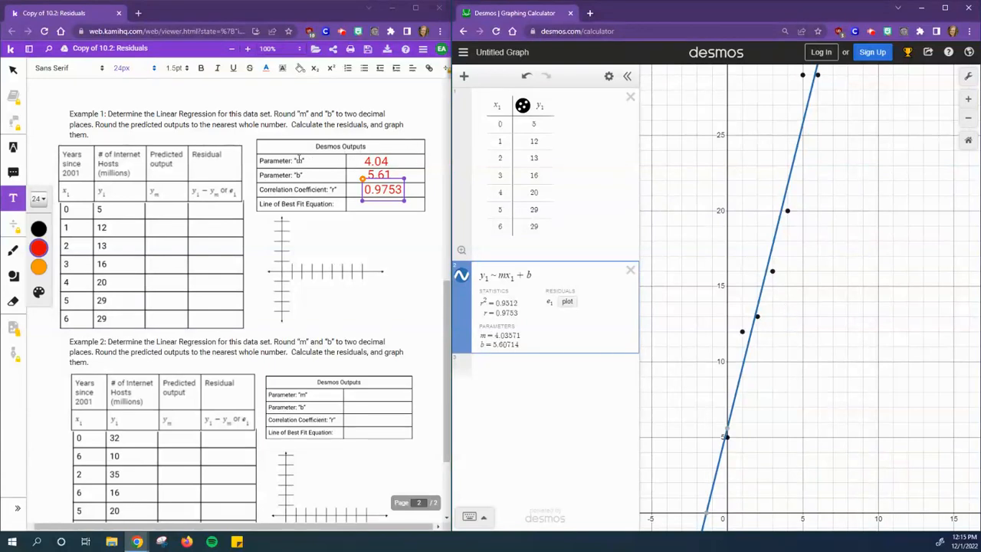
Enter y=4.04x + 5.61 as the line of best fit equation in Example 1's Desmos Outputs, finishing with the select tool active.
{"action": "left_click", "coordinate": [352, 202]}
{"action": "left_click", "coordinate": [351, 202]}
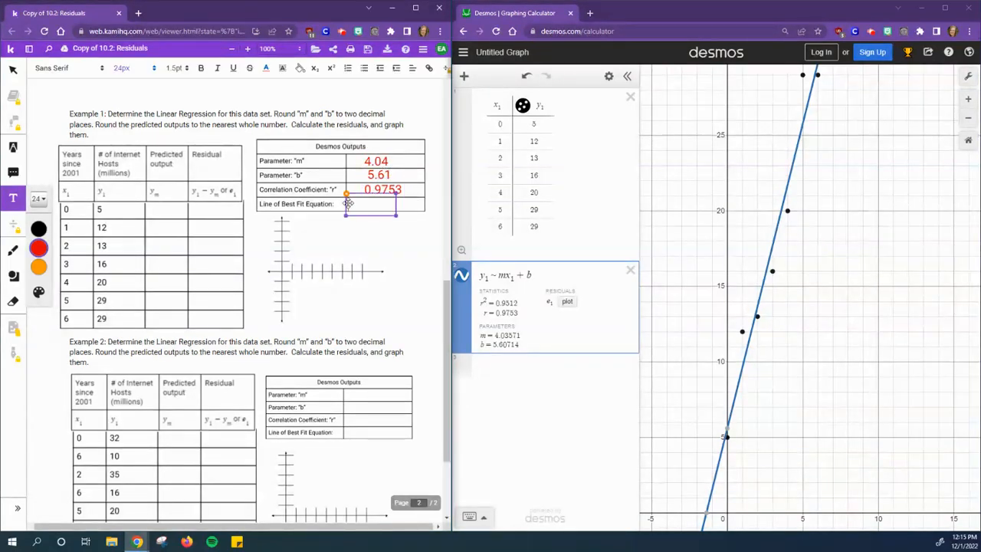
{"action": "type", "text": "y=4.04x + "}
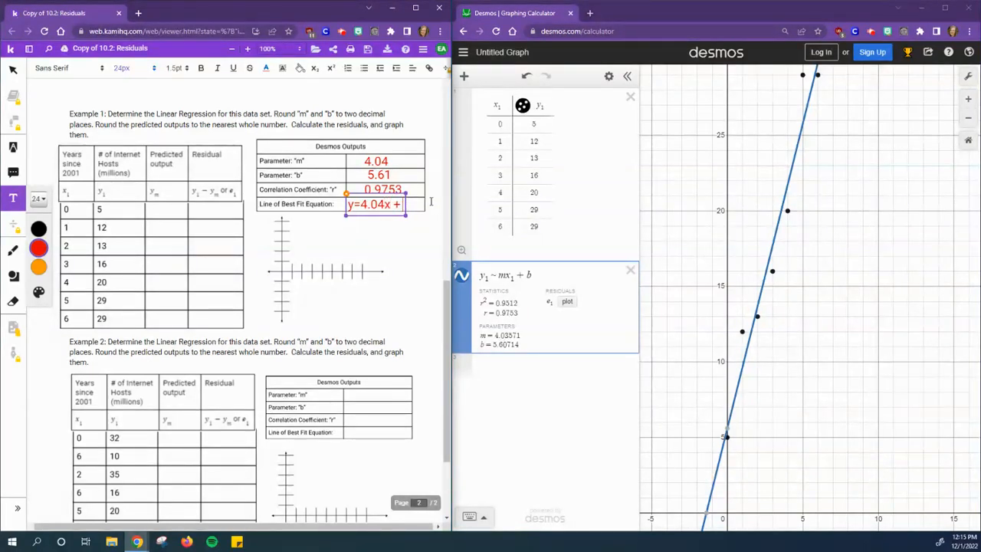
{"action": "type", "text": "5.61"}
{"action": "left_click", "coordinate": [14, 69]}
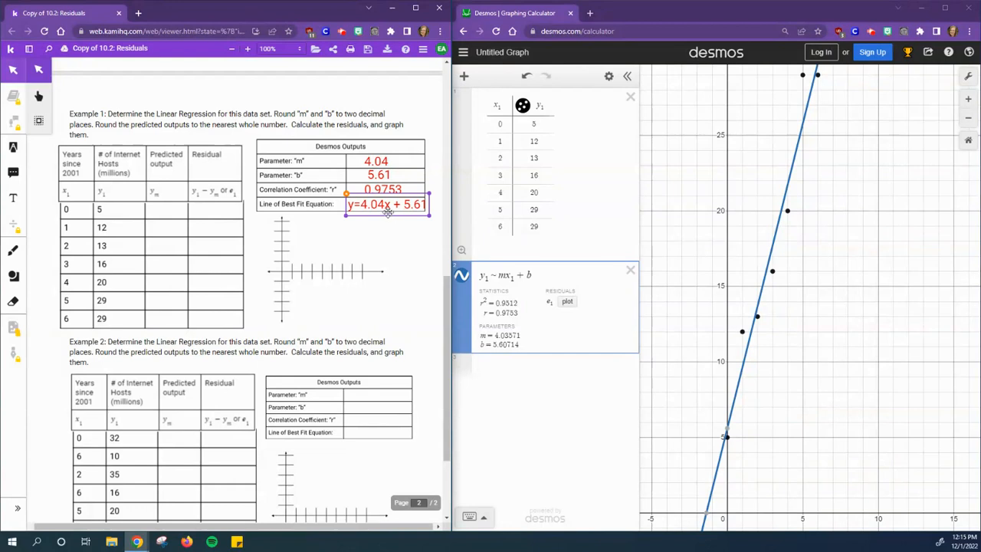
{"action": "mouse_move", "coordinate": [387, 214]}
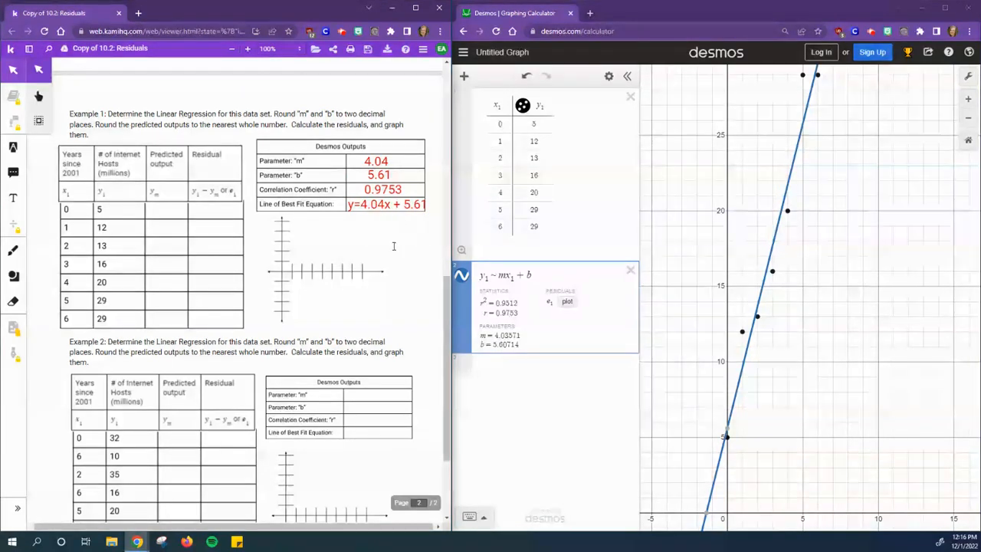
{"action": "left_click", "coordinate": [363, 209]}
{"action": "left_click", "coordinate": [380, 220]}
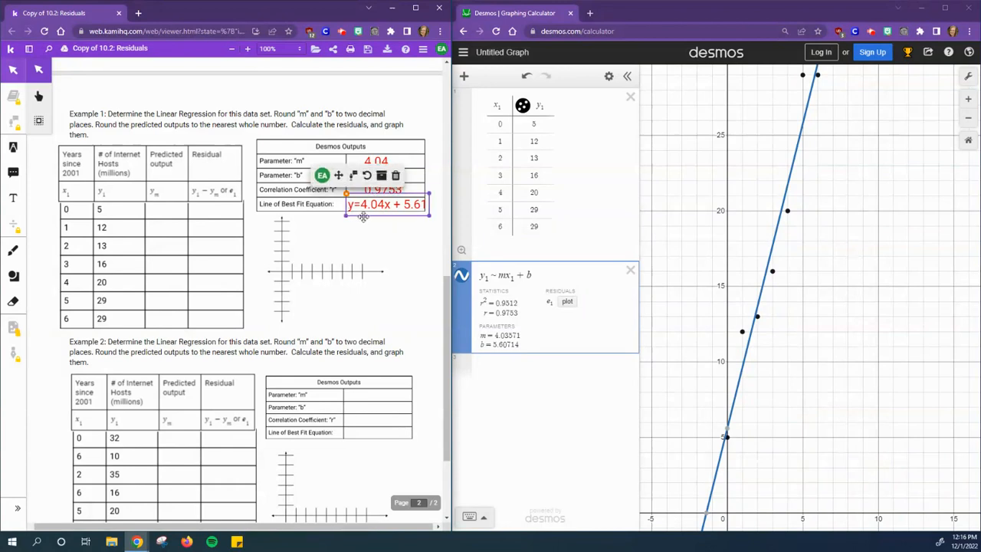
{"action": "left_click", "coordinate": [383, 220]}
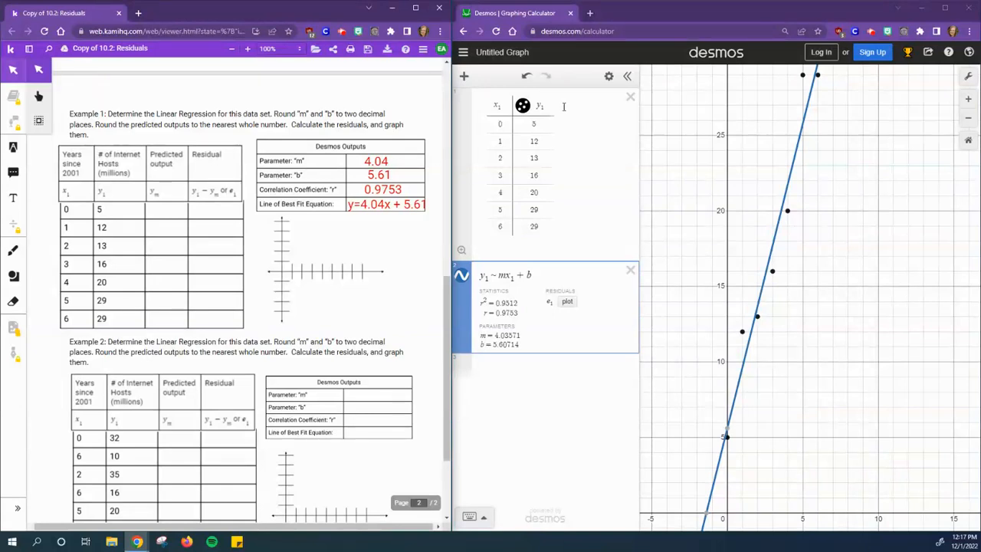
Switch to Desmos and add a third table column defined by the line of best fit, 4.04x₁ + 5.61.
{"action": "left_click", "coordinate": [539, 124]}
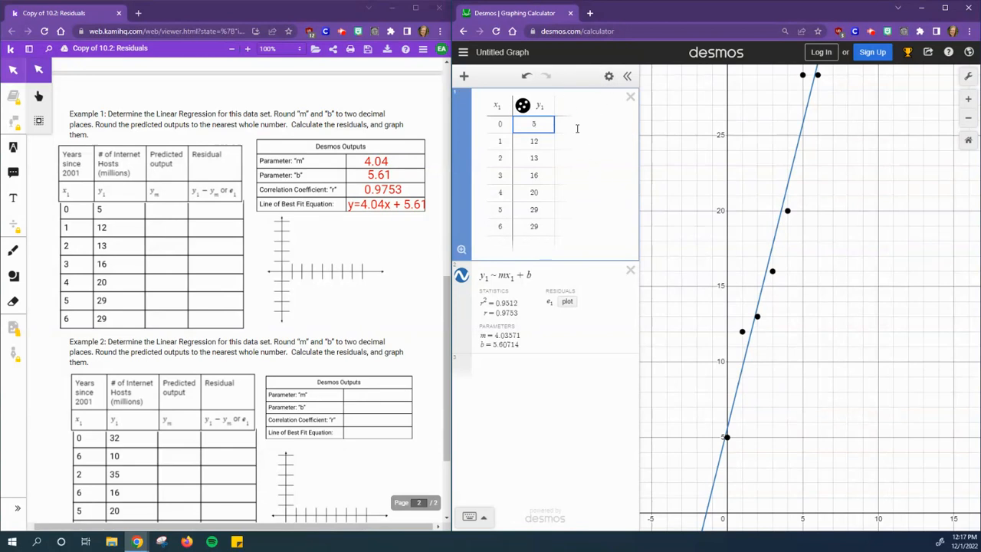
{"action": "left_click", "coordinate": [567, 104]}
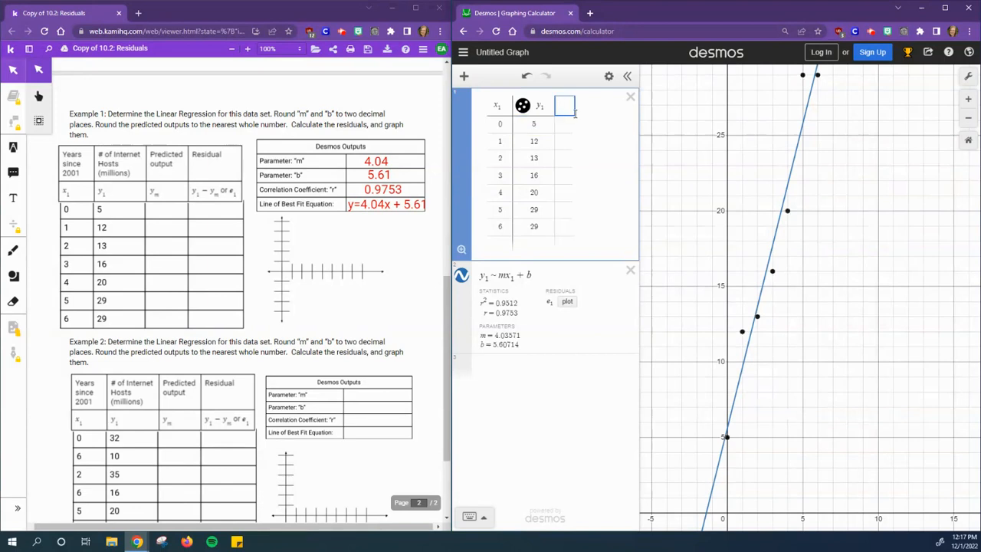
{"action": "left_click", "coordinate": [360, 203]}
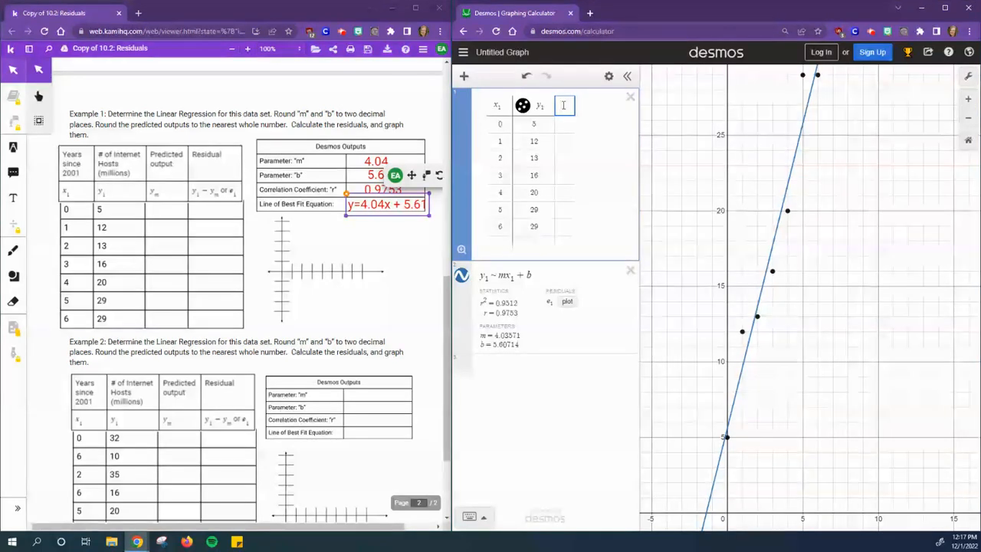
{"action": "type", "text": "4.04"}
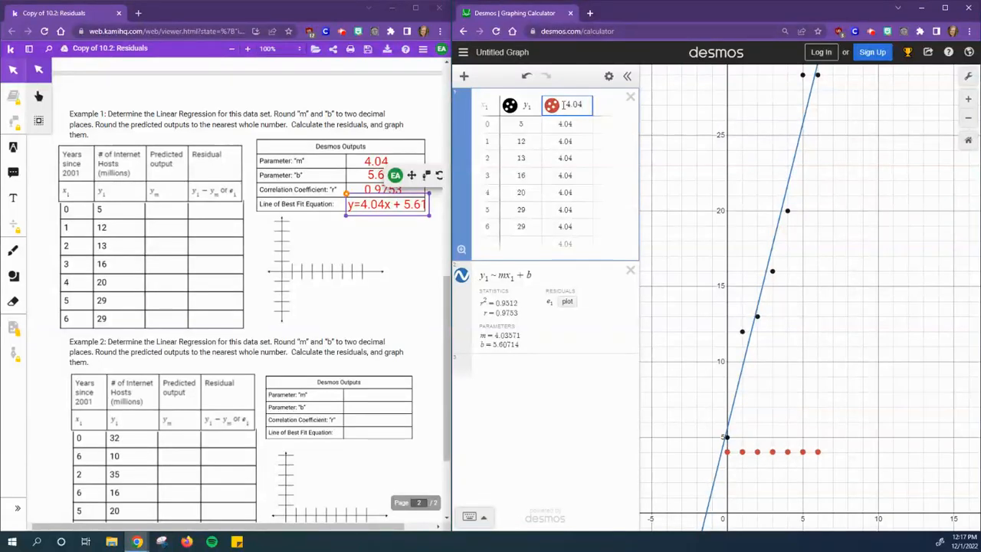
{"action": "type", "text": "x1"}
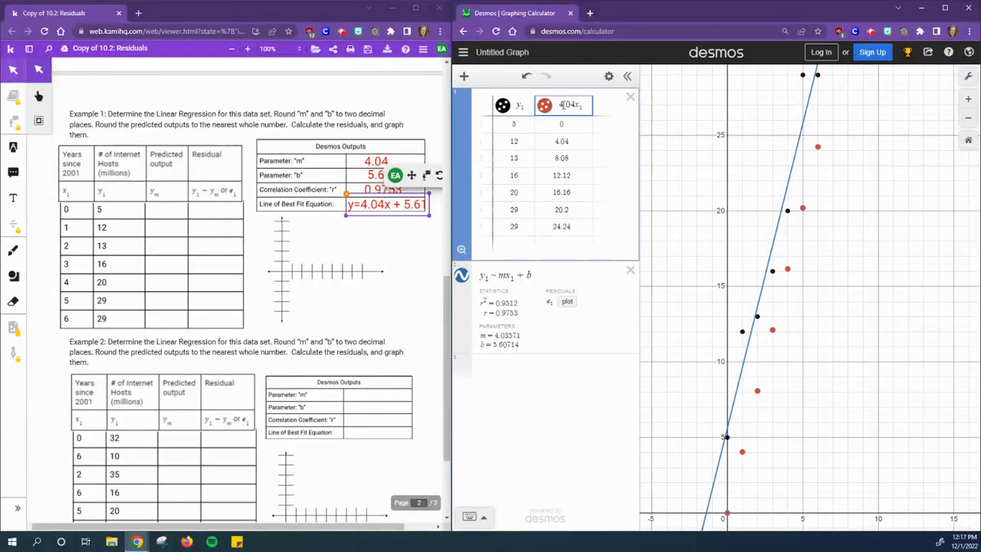
{"action": "type", "text": "+"}
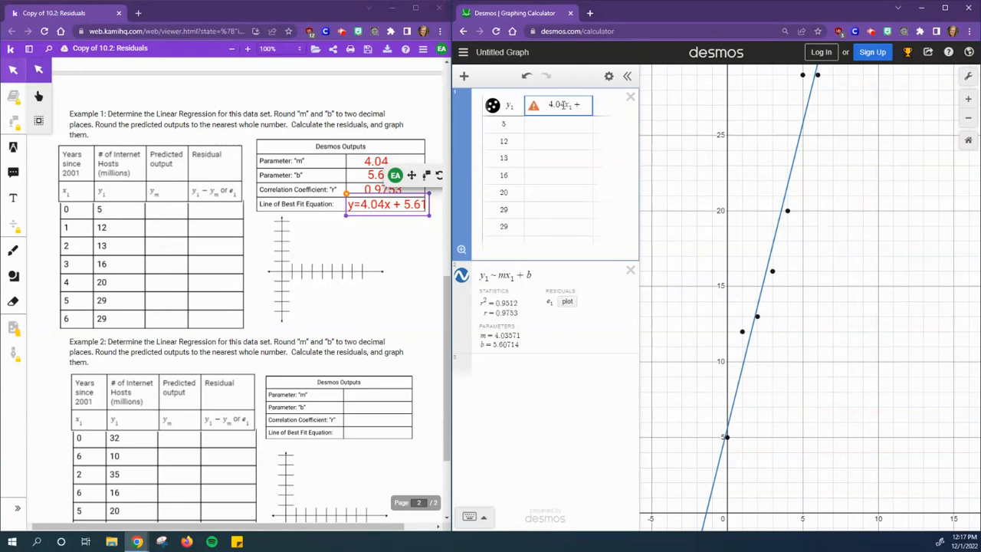
{"action": "type", "text": "5.61"}
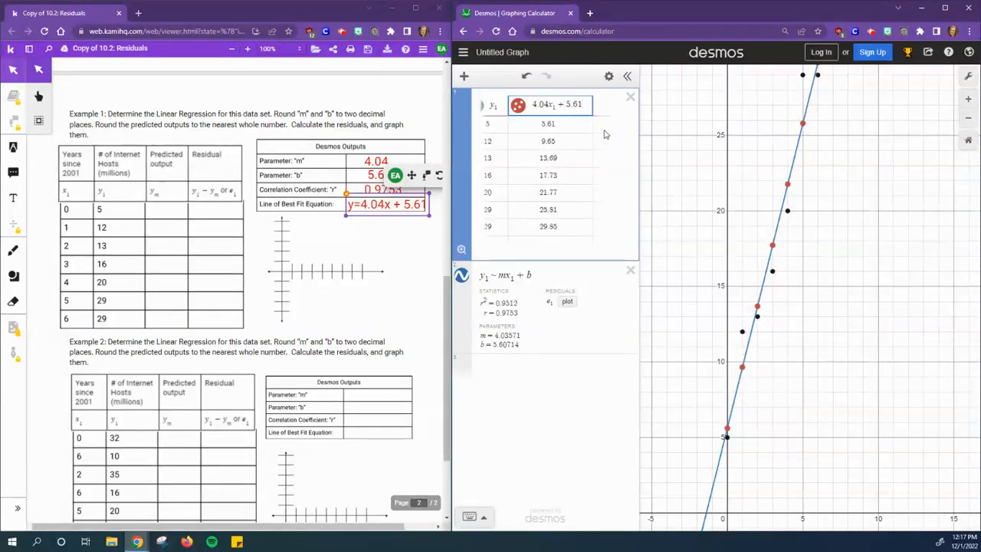
Switch to the Kami worksheet and enter predicted outputs 6, 10, 14 and 18 for x values 0 to 3 in Example 1's table.
{"action": "left_click_drag", "start_coordinate": [640, 142], "coordinate": [695, 144]}
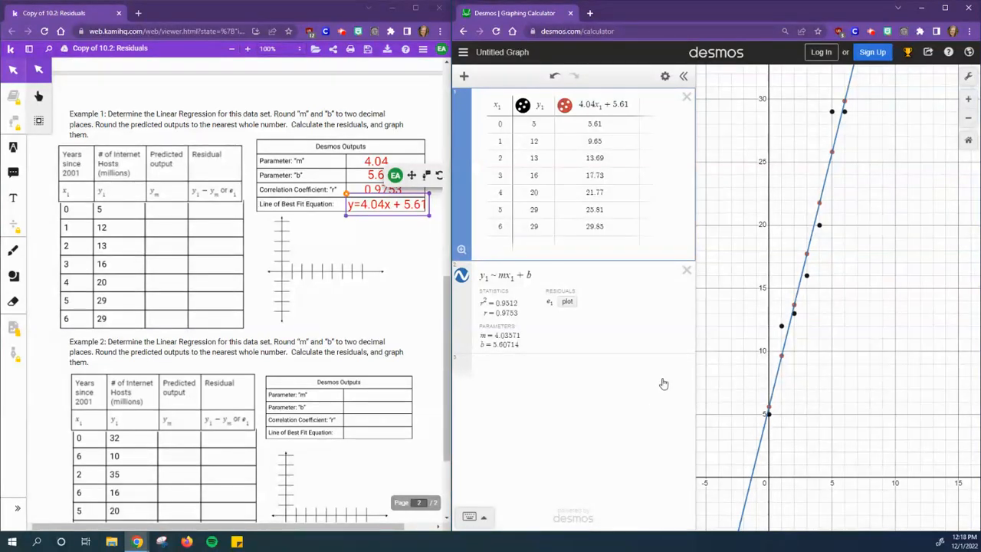
{"action": "left_click", "coordinate": [259, 187]}
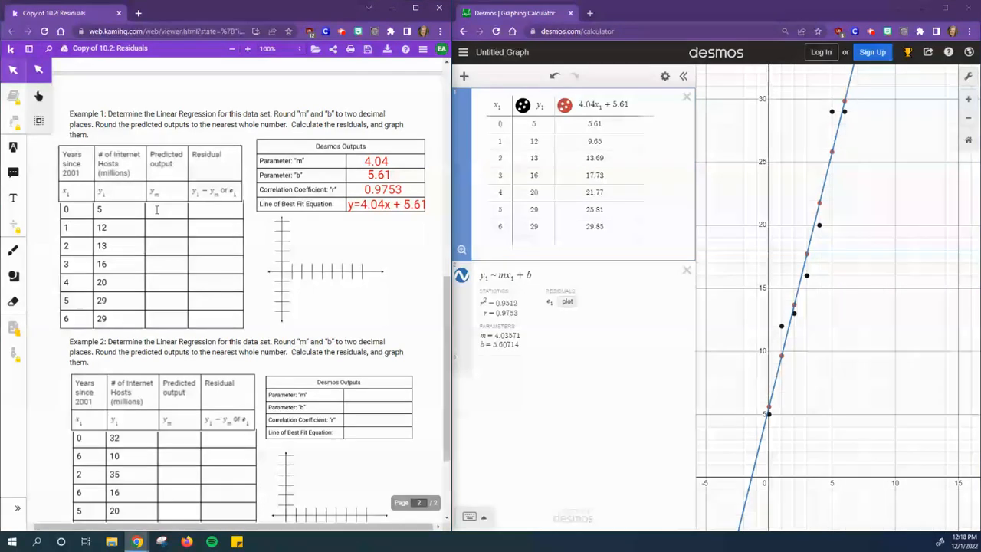
{"action": "left_click", "coordinate": [13, 197]}
{"action": "left_click", "coordinate": [153, 208]}
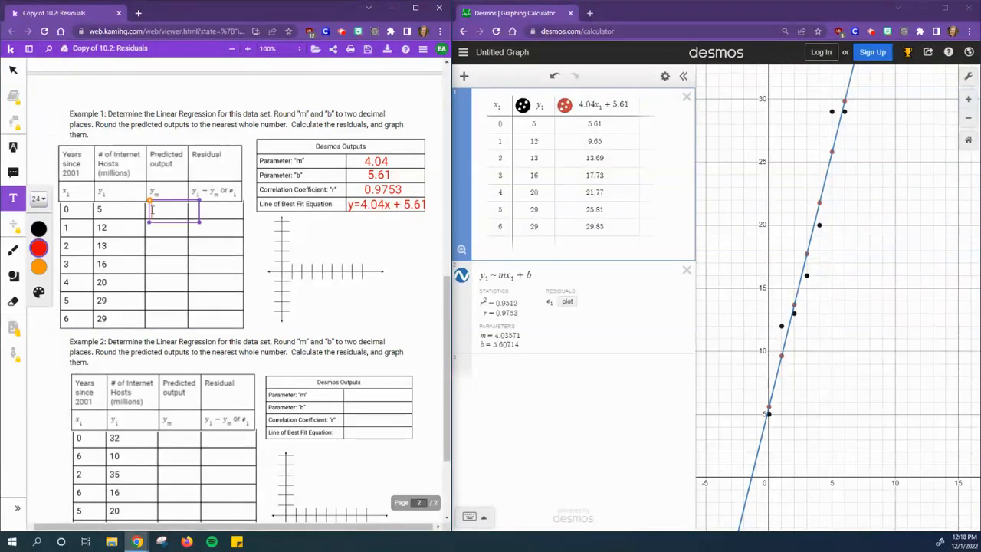
{"action": "type", "text": "6"}
{"action": "key", "text": "Return"}
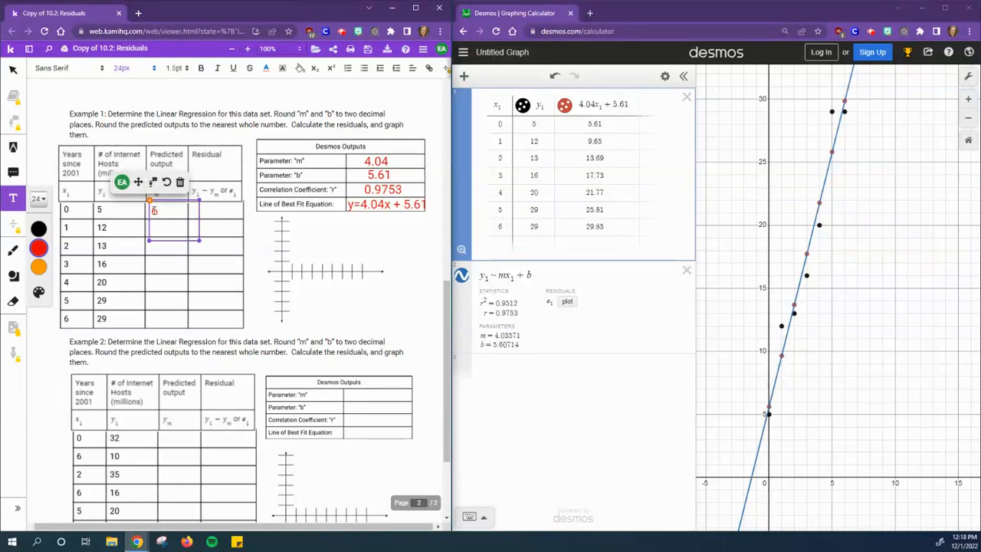
{"action": "type", "text": "10"}
{"action": "key", "text": "Return"}
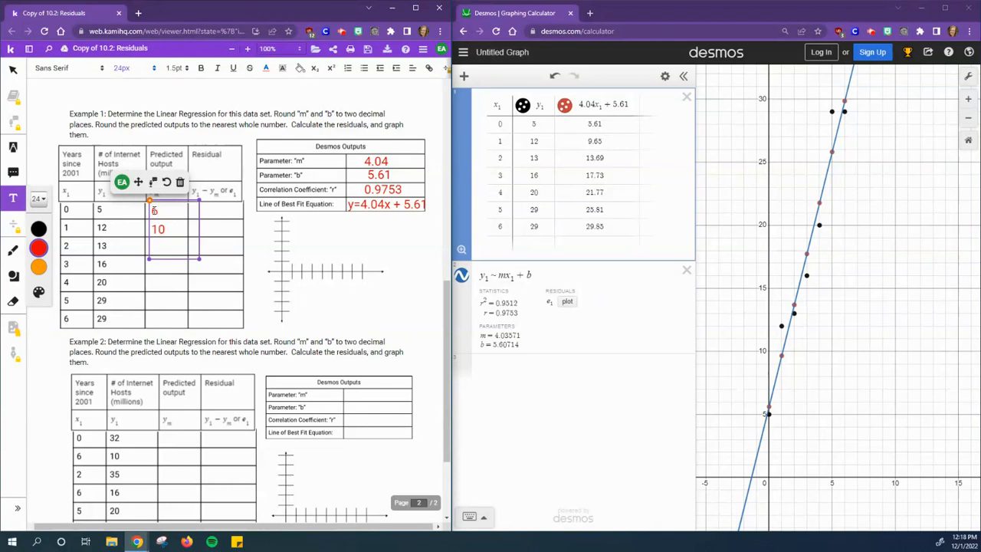
{"action": "type", "text": "14"}
{"action": "key", "text": "Return"}
{"action": "type", "text": "18"}
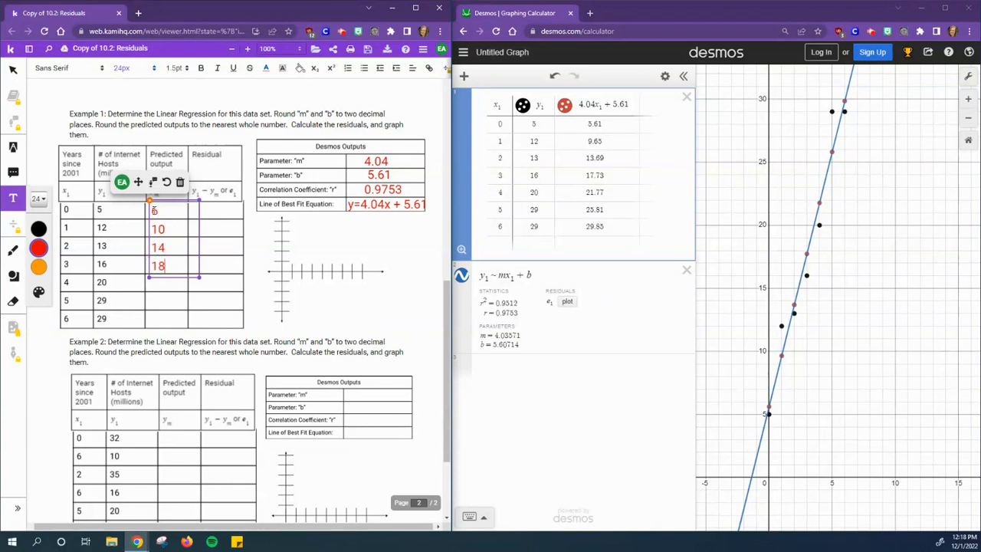
Complete Example 1's predicted output column with 22, 26 and 30 for x values 4 to 6, finishing with the select tool active.
{"action": "key", "text": "Return"}
{"action": "type", "text": "22"}
{"action": "key", "text": "Return"}
{"action": "type", "text": "26"}
{"action": "key", "text": "Return"}
{"action": "type", "text": "30"}
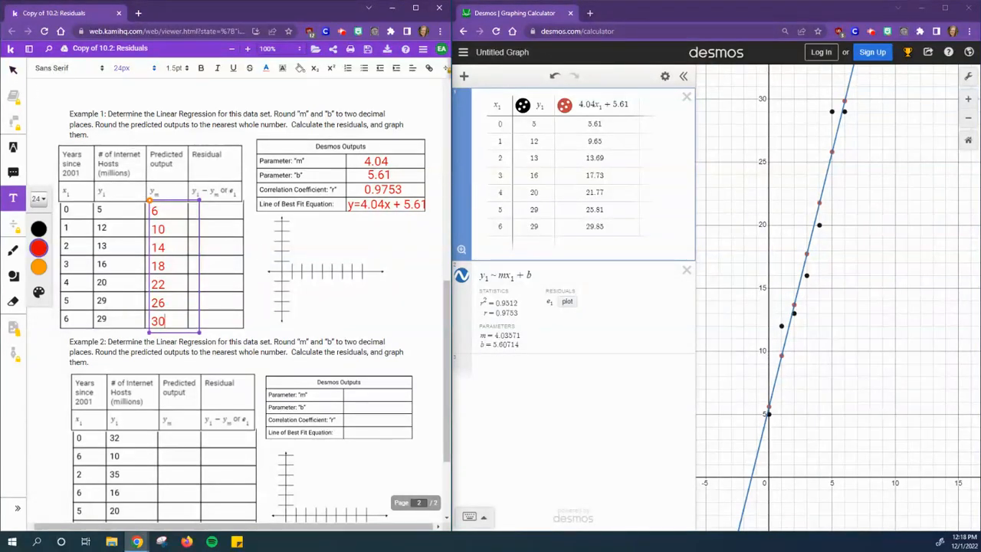
{"action": "left_click", "coordinate": [13, 69]}
{"action": "left_click", "coordinate": [385, 205]}
{"action": "left_click", "coordinate": [249, 236]}
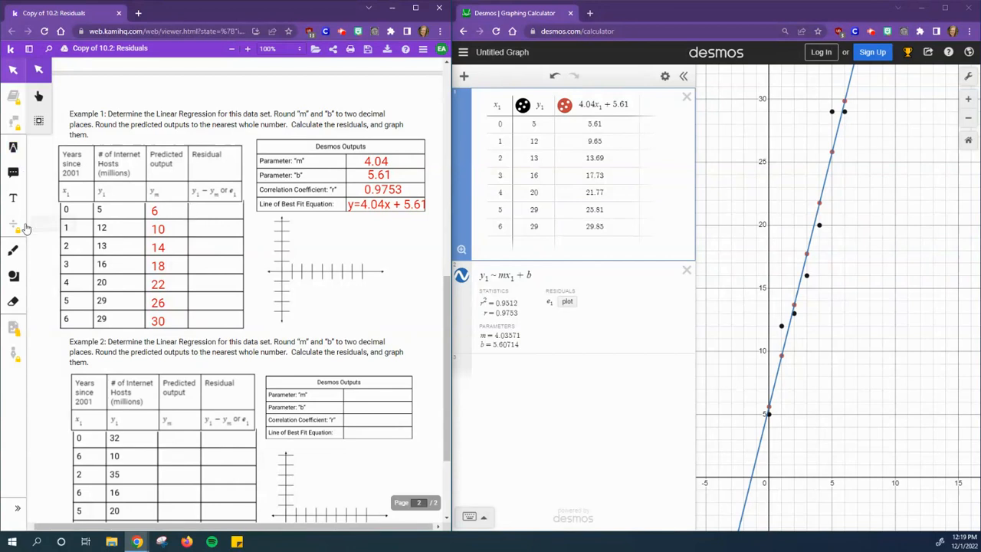
Enter the residual calculations 5-6 = -1, 12-10 = 2 and 13-14 = -1 in the first three rows of Example 1's Residual column.
{"action": "left_click", "coordinate": [13, 197]}
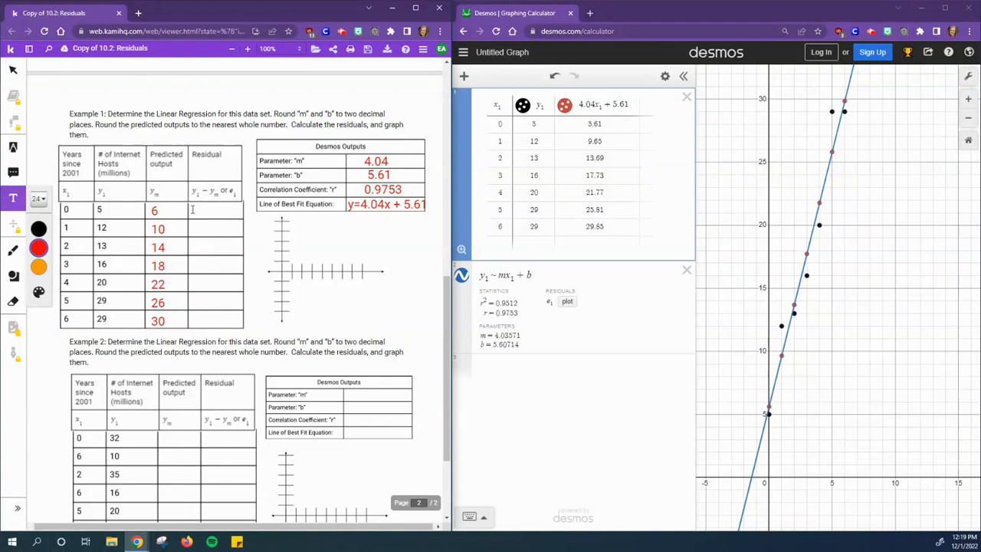
{"action": "left_click", "coordinate": [192, 205]}
{"action": "type", "text": "-6 ="}
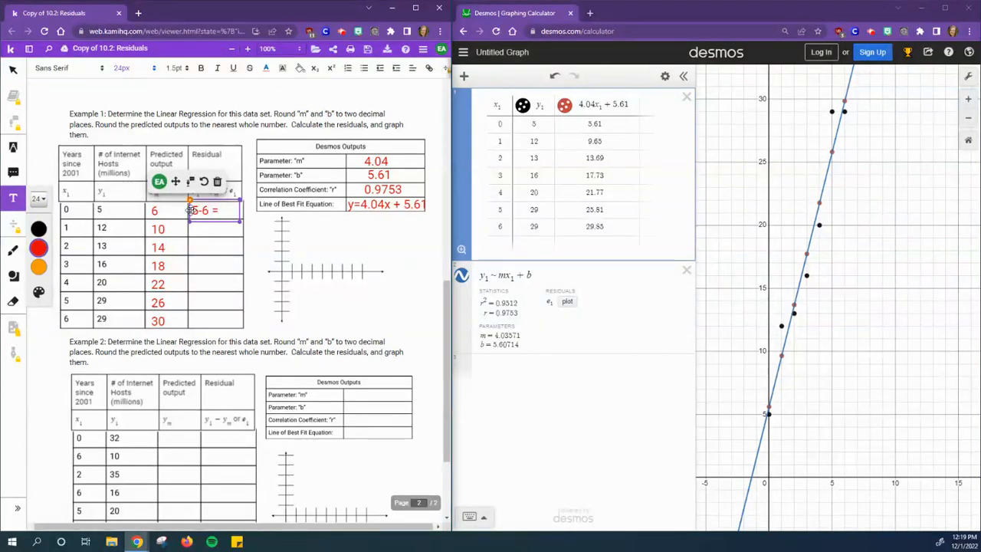
{"action": "type", "text": " -1"}
{"action": "key", "text": "Return"}
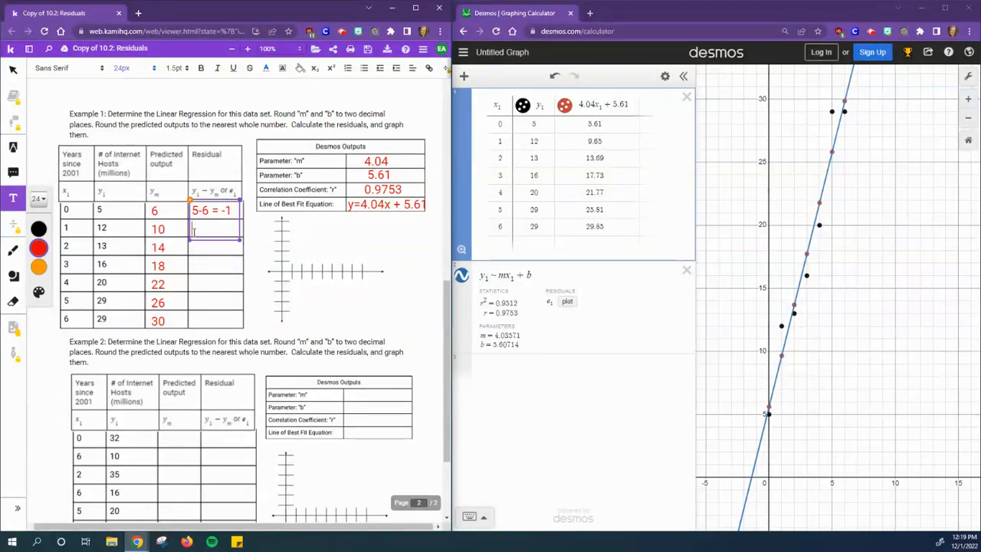
{"action": "type", "text": "12-10 = 2"}
{"action": "key", "text": "Return"}
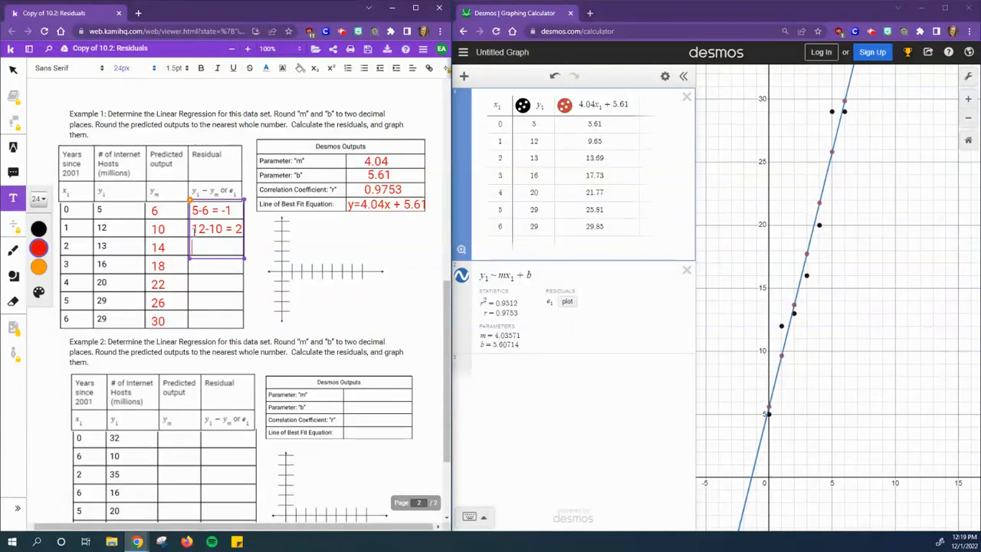
{"action": "type", "text": "13-14 ="}
{"action": "type", "text": "-1"}
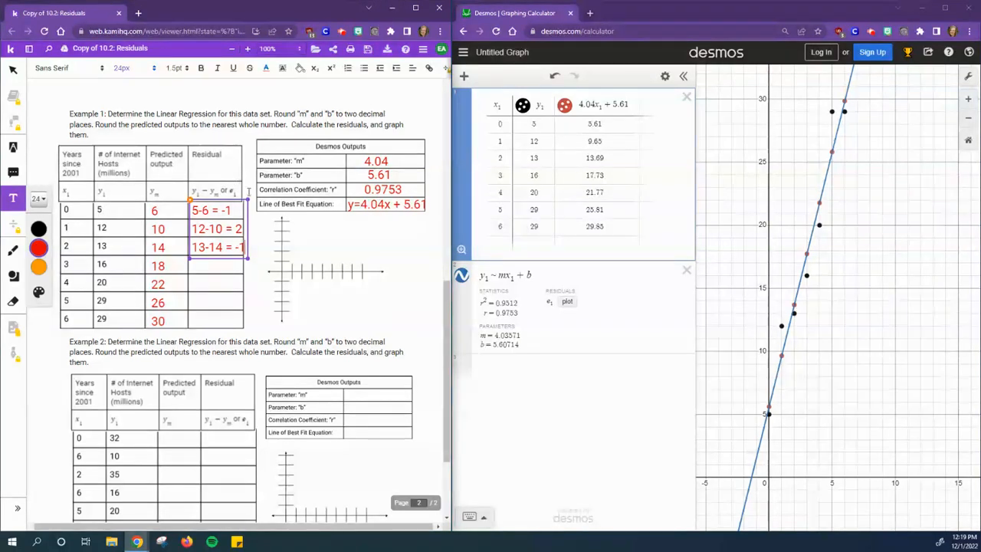
{"action": "left_click", "coordinate": [244, 230]}
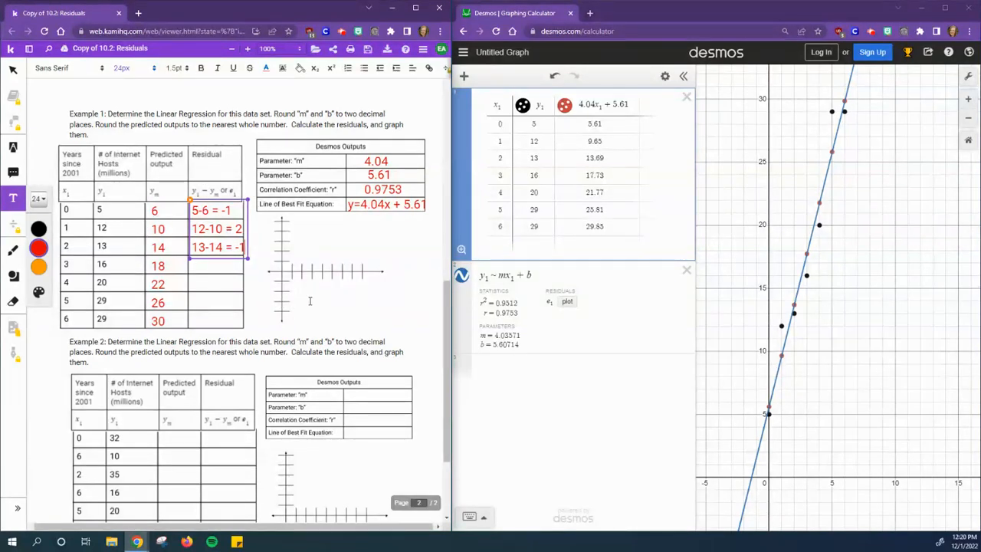
Complete Example 1's Residual column with -2, -2, 3 and -1 for x values 3 to 6.
{"action": "key", "text": "Return"}
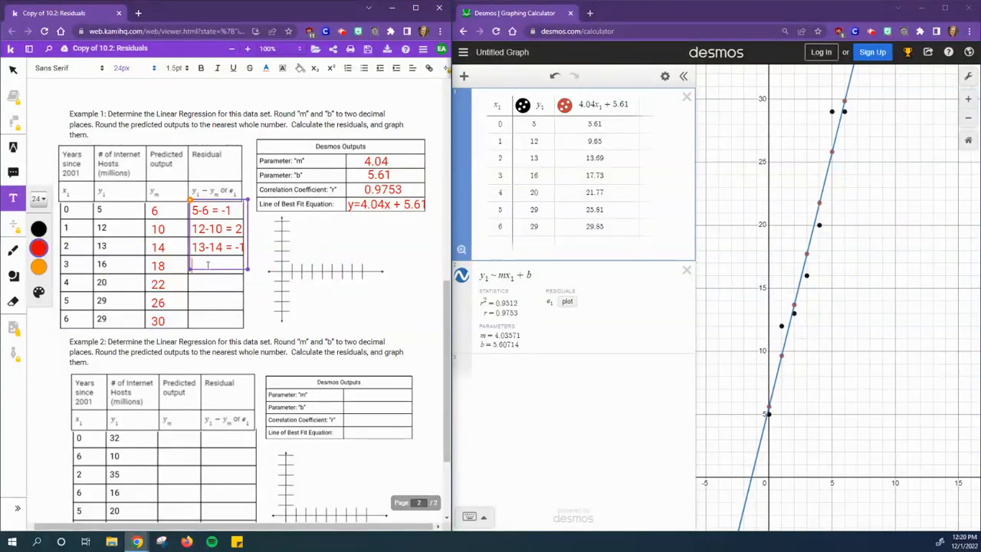
{"action": "type", "text": "-2"}
{"action": "key", "text": "Return"}
{"action": "type", "text": "2"}
{"action": "key", "text": "Return"}
{"action": "type", "text": "3"}
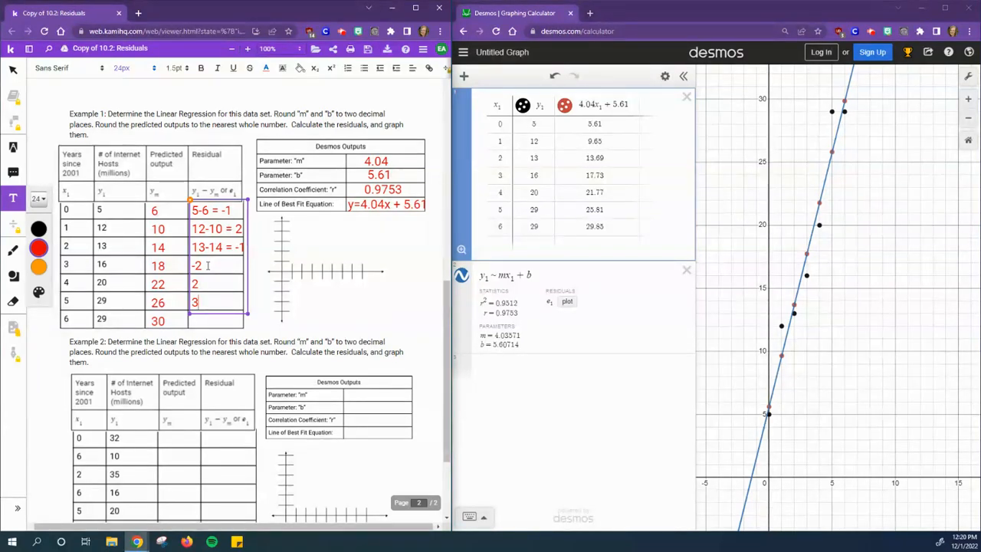
{"action": "type", "text": "-"}
{"action": "key", "text": "Return"}
{"action": "type", "text": "-1"}
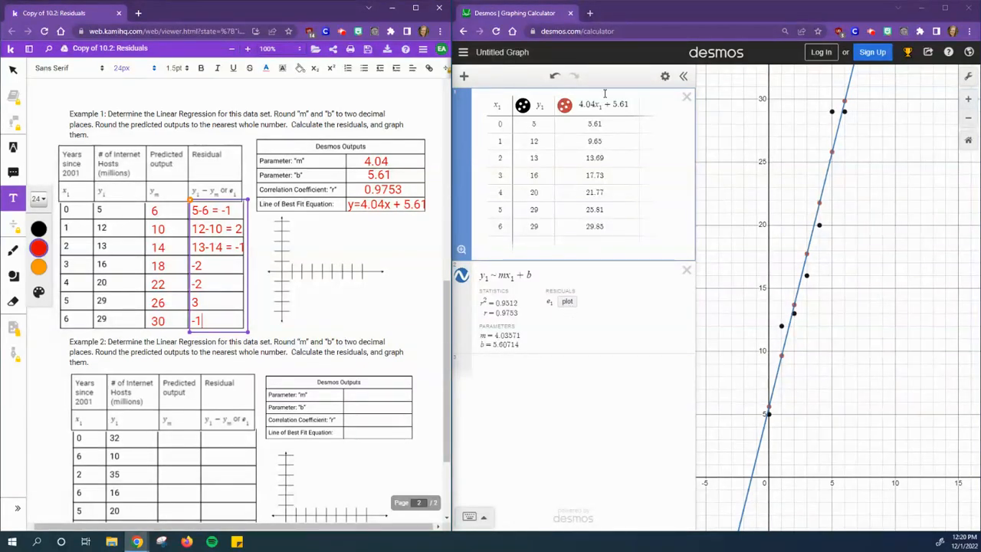
Switch to Desmos and plot the regression's residuals e₁ as a new table column, with the full table in view.
{"action": "left_click", "coordinate": [567, 301]}
{"action": "left_click_drag", "start_coordinate": [696, 218], "coordinate": [729, 221]}
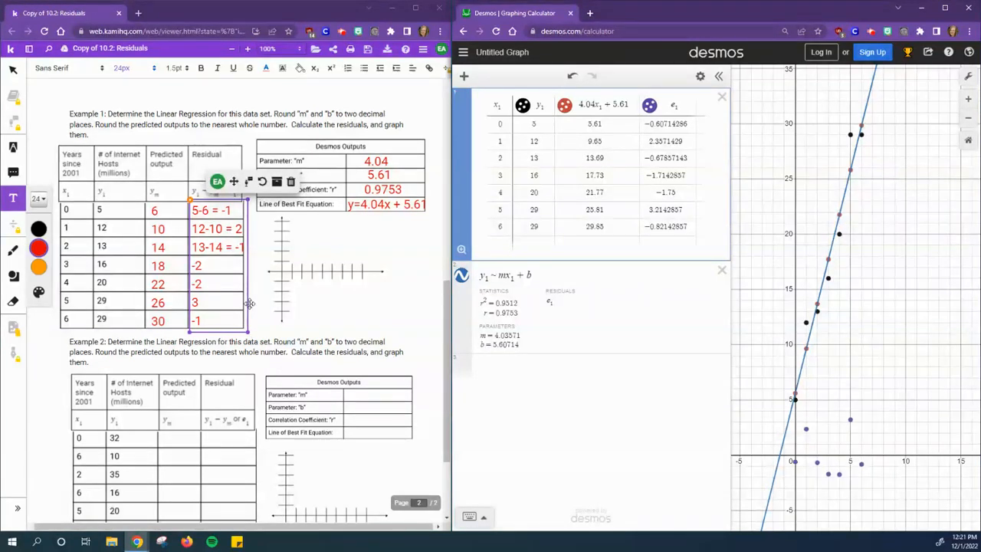
{"action": "left_click", "coordinate": [376, 205]}
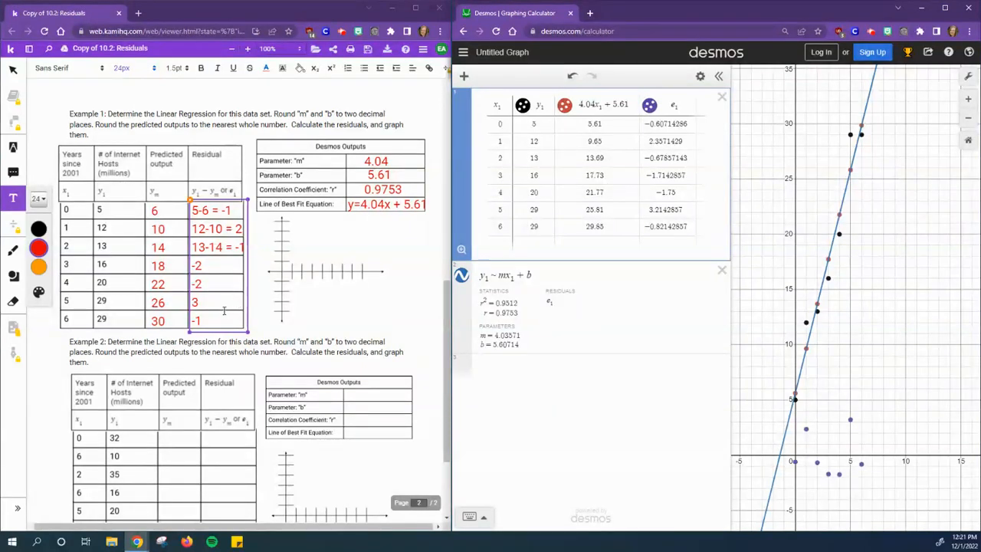
{"action": "mouse_move", "coordinate": [224, 311]}
Add a residual column defined as y₁ − (4.04x₁ + 5.61) to the Desmos table, copying the line of best fit expression, with all columns in view.
{"action": "left_click", "coordinate": [699, 126]}
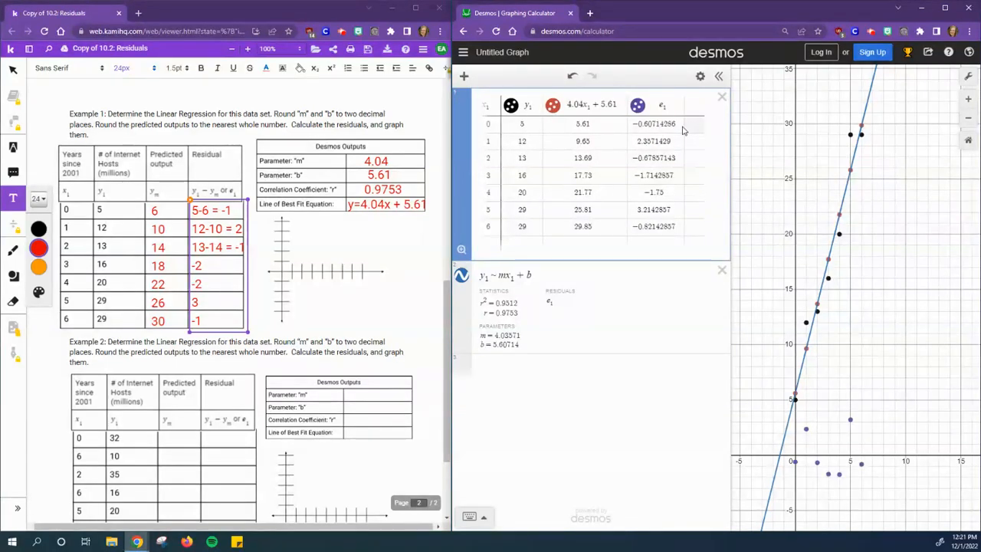
{"action": "left_click", "coordinate": [693, 113]}
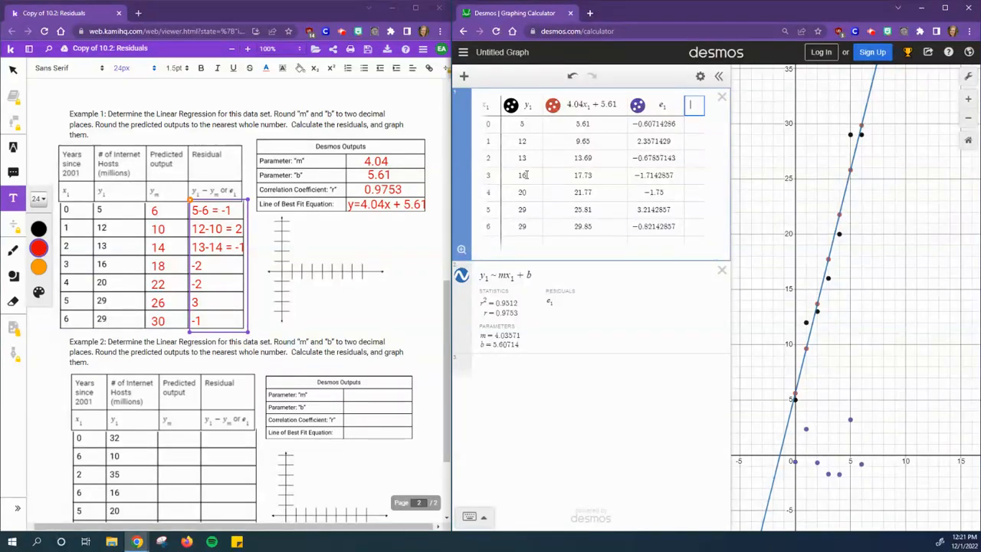
{"action": "type", "text": "y1-"}
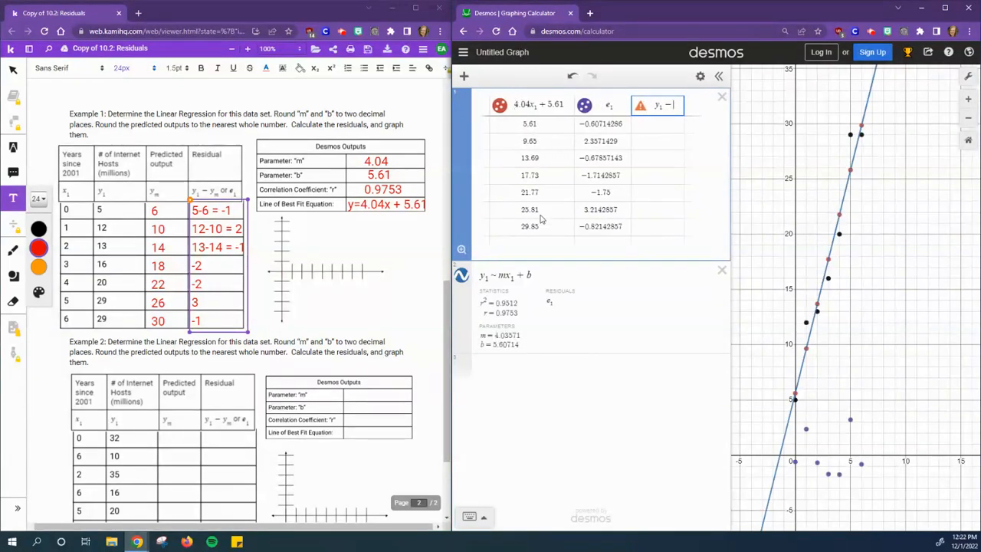
{"action": "left_click_drag", "start_coordinate": [514, 103], "coordinate": [632, 105]}
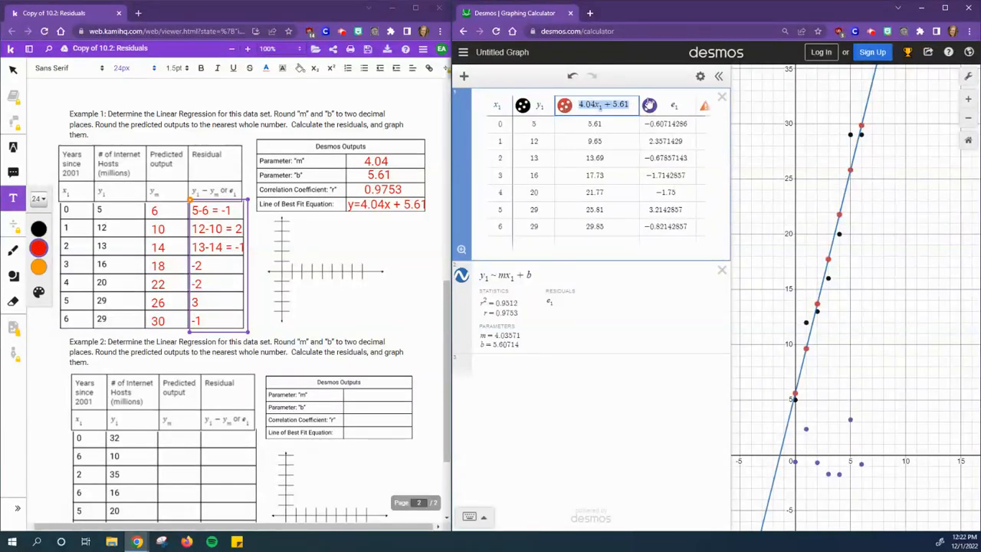
{"action": "left_click", "coordinate": [701, 107]}
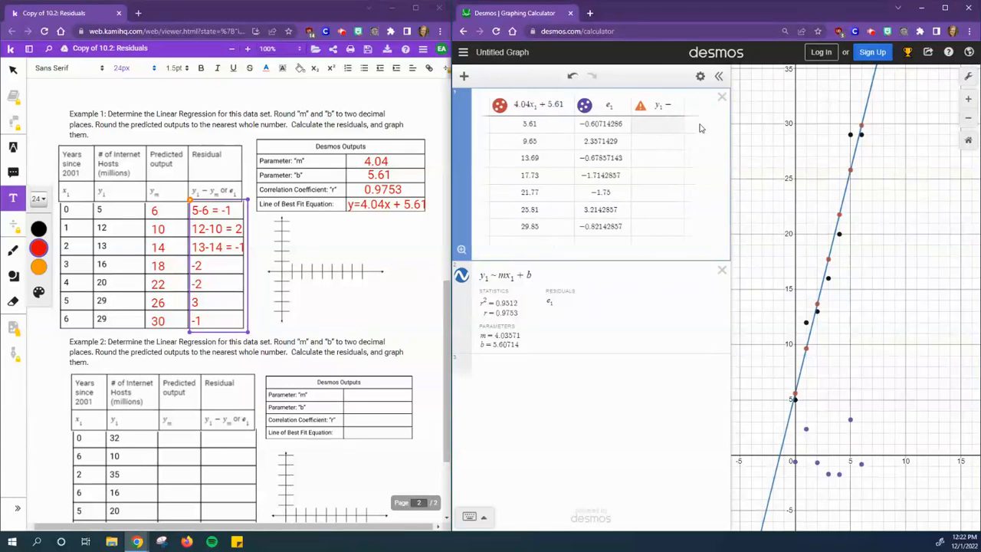
{"action": "type", "text": "("}
{"action": "type", "text": "4.04x₁ + 5.61"}
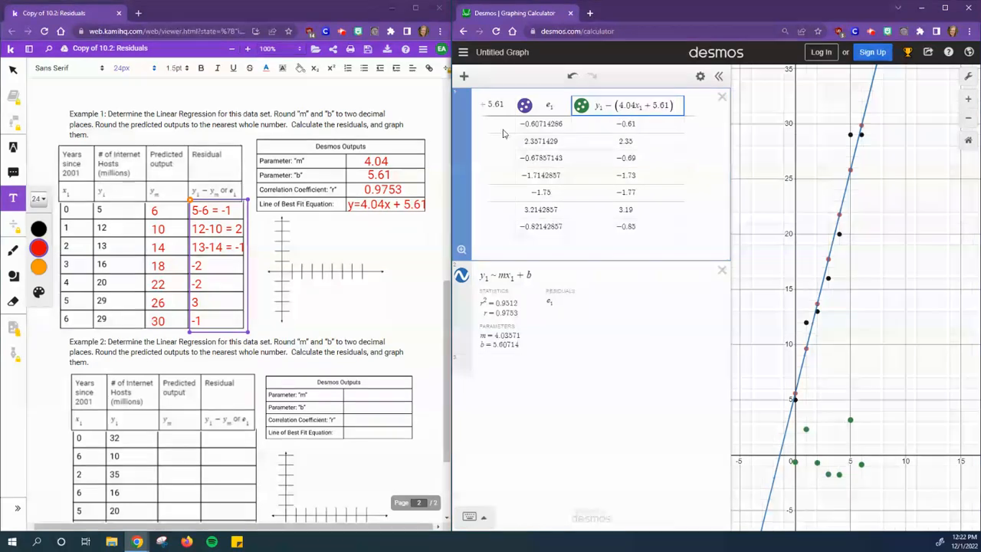
{"action": "scroll", "coordinate": [527, 144], "scroll_direction": "left", "scroll_amount": 3}
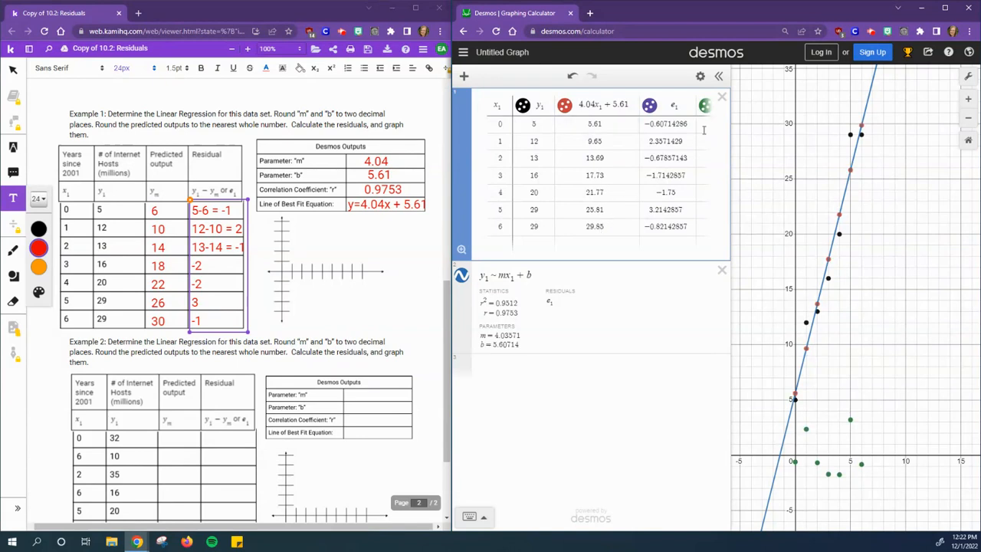
{"action": "key", "text": "Tab"}
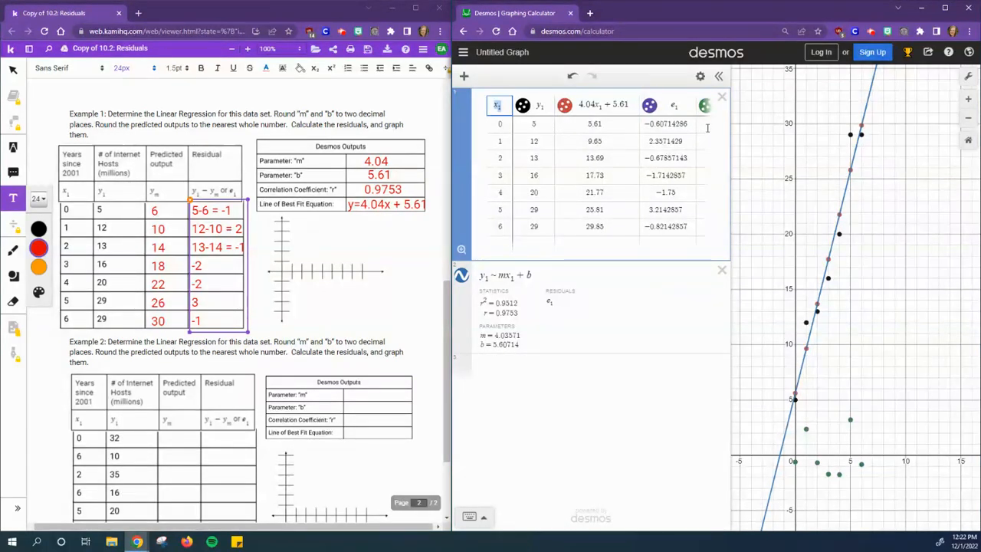
{"action": "left_click_drag", "start_coordinate": [733, 138], "coordinate": [828, 136]}
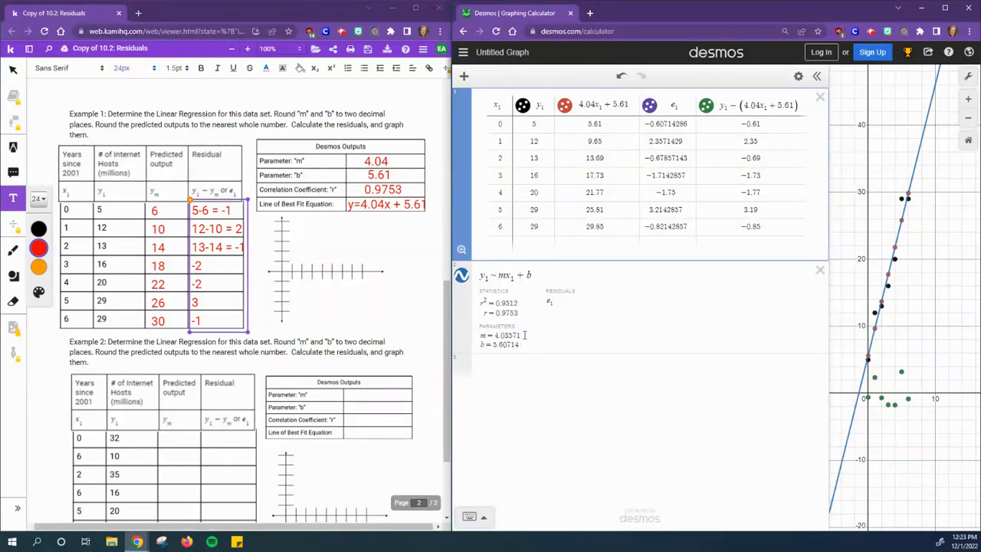
{"action": "left_click", "coordinate": [364, 215]}
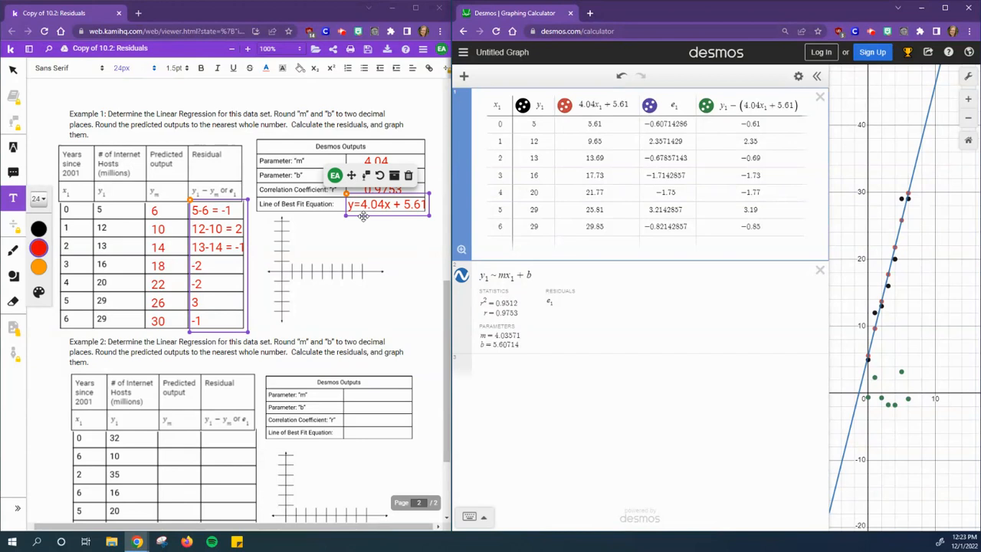
{"action": "left_click", "coordinate": [407, 221]}
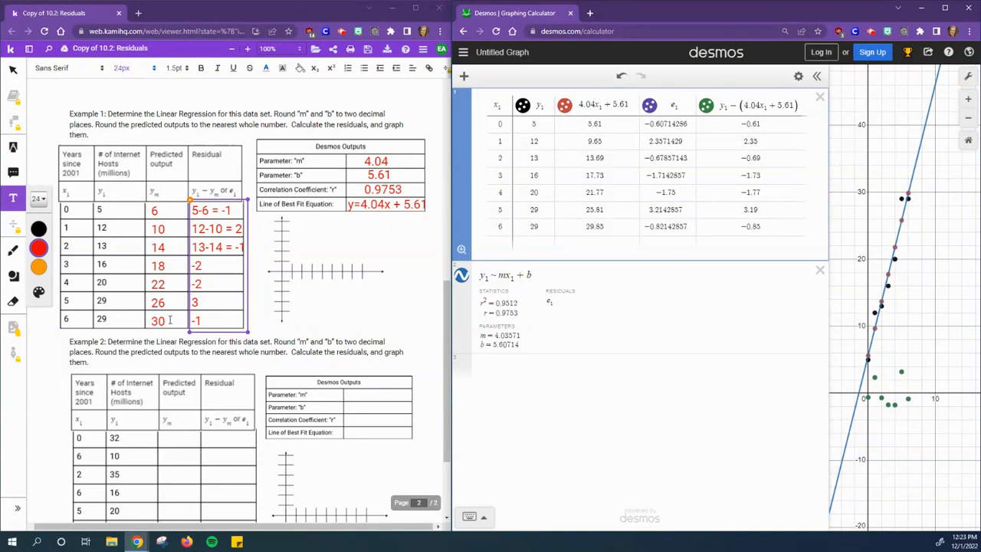
{"action": "left_click", "coordinate": [230, 328]}
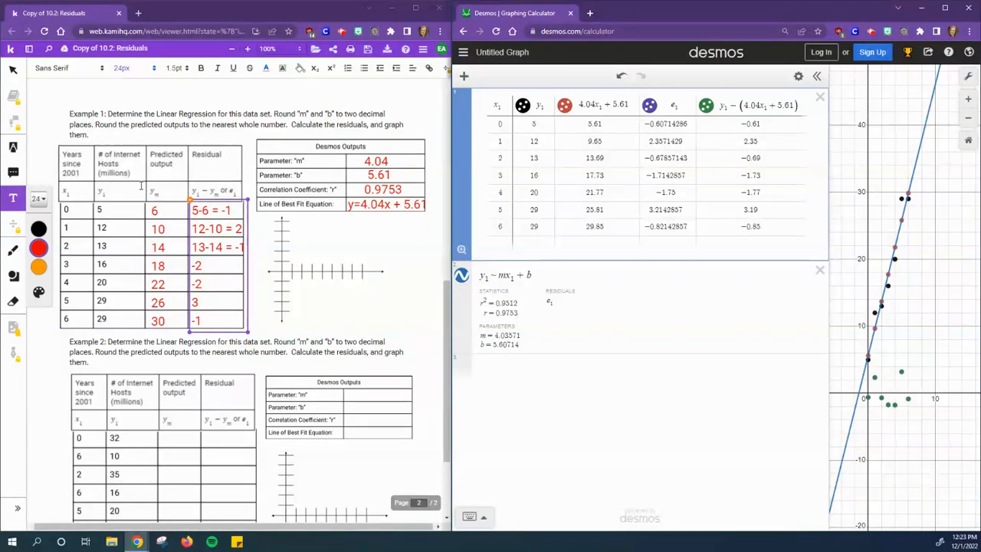
{"action": "left_click", "coordinate": [161, 228]}
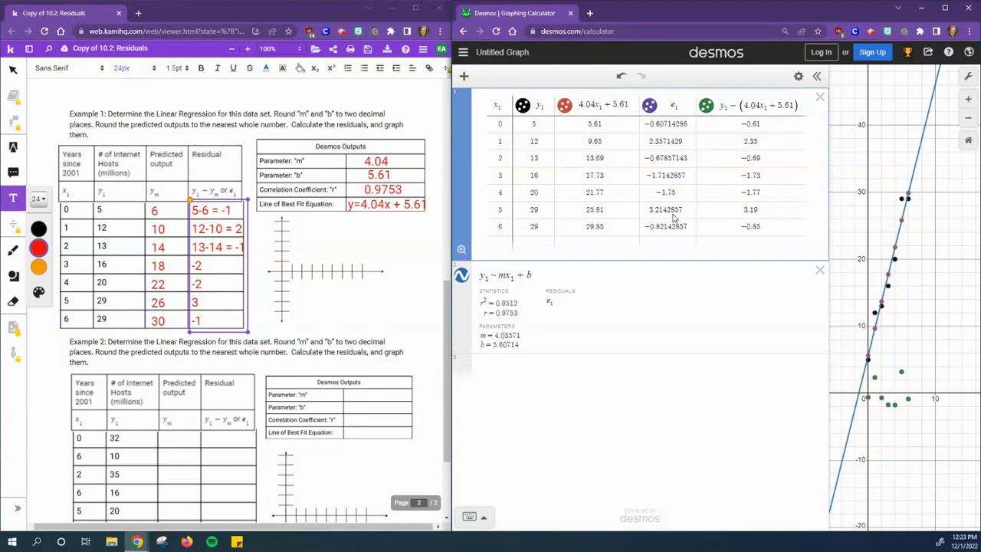
{"action": "left_click", "coordinate": [250, 291]}
Add the text label "Residual Graph (x, residual)" beside Example 1's blank graph axes on the worksheet.
{"action": "left_click", "coordinate": [310, 222]}
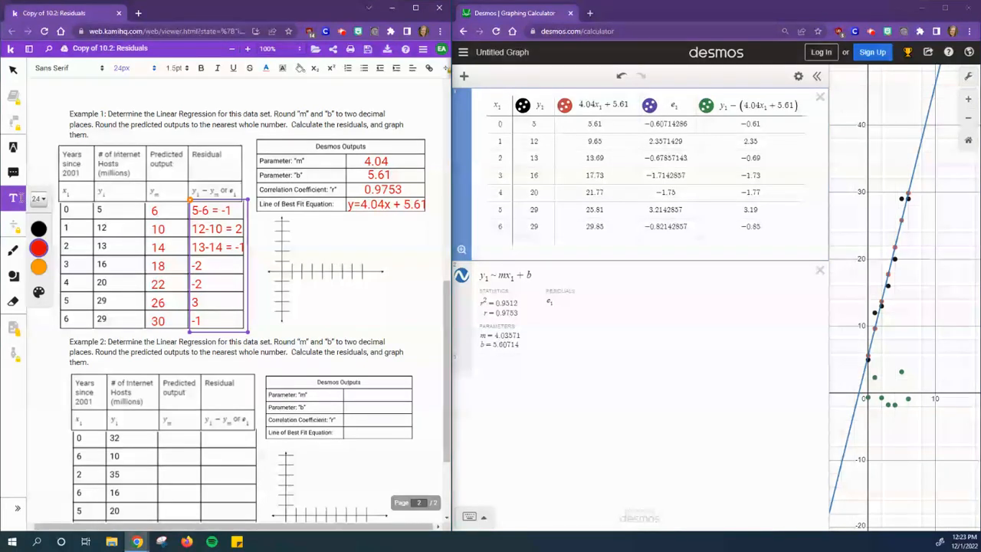
{"action": "left_click", "coordinate": [17, 199]}
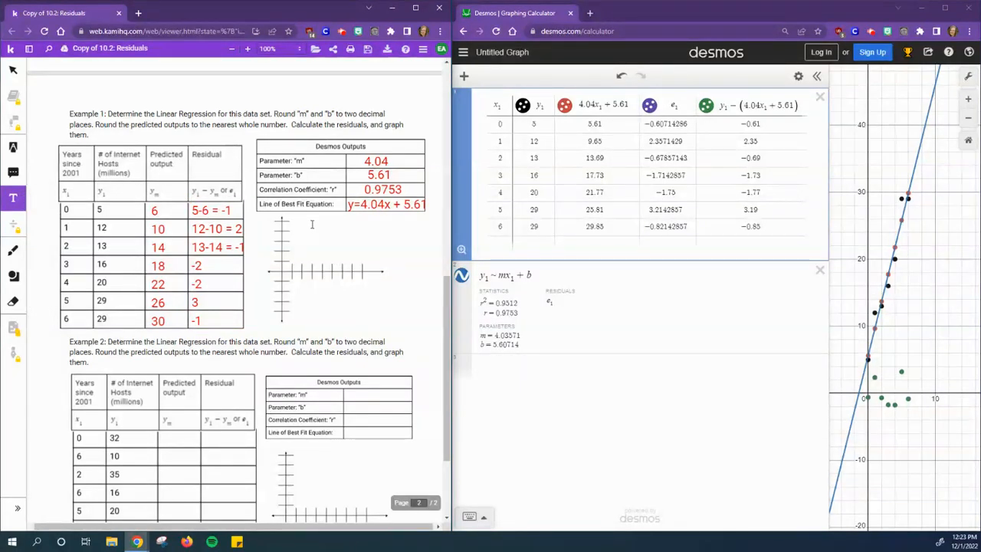
{"action": "left_click", "coordinate": [312, 224]}
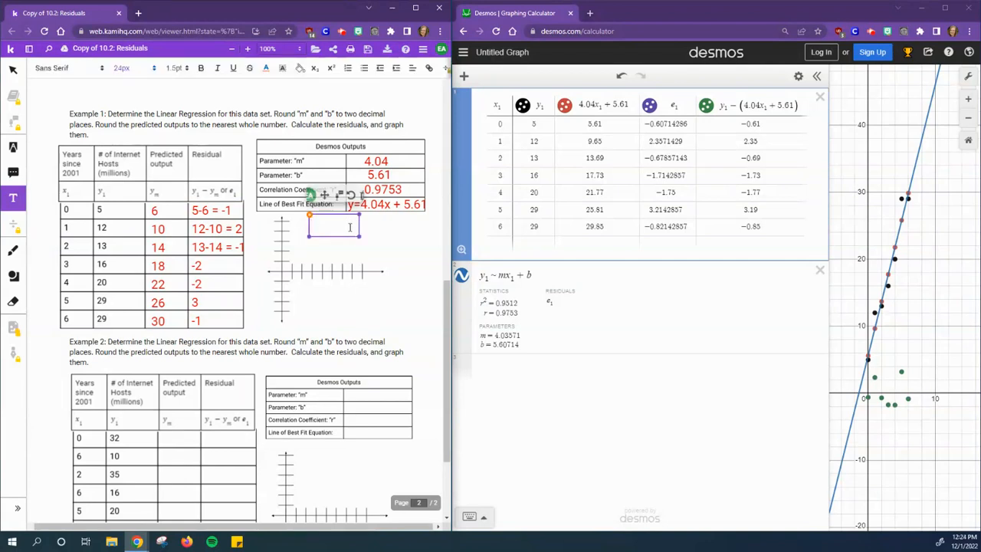
{"action": "type", "text": "Residual "}
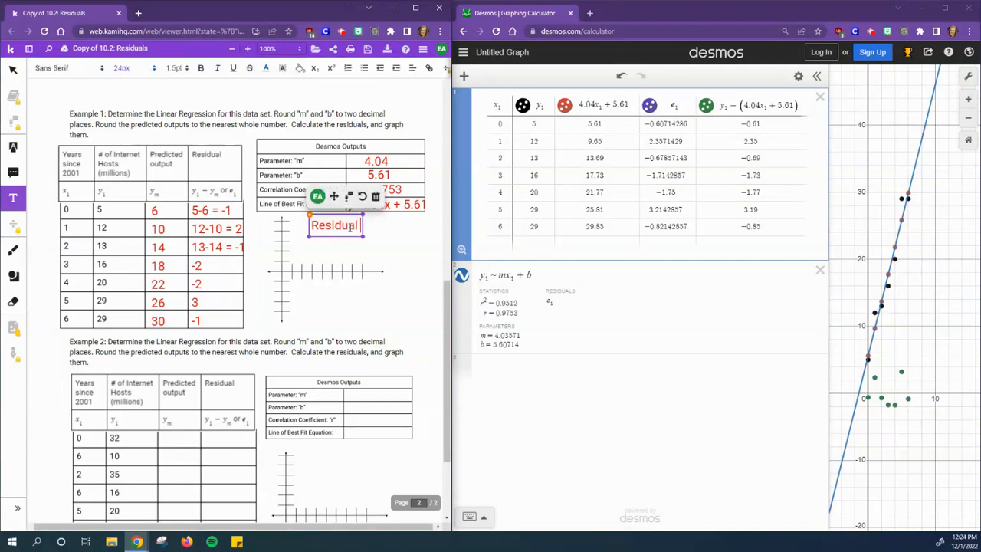
{"action": "type", "text": "Graph"}
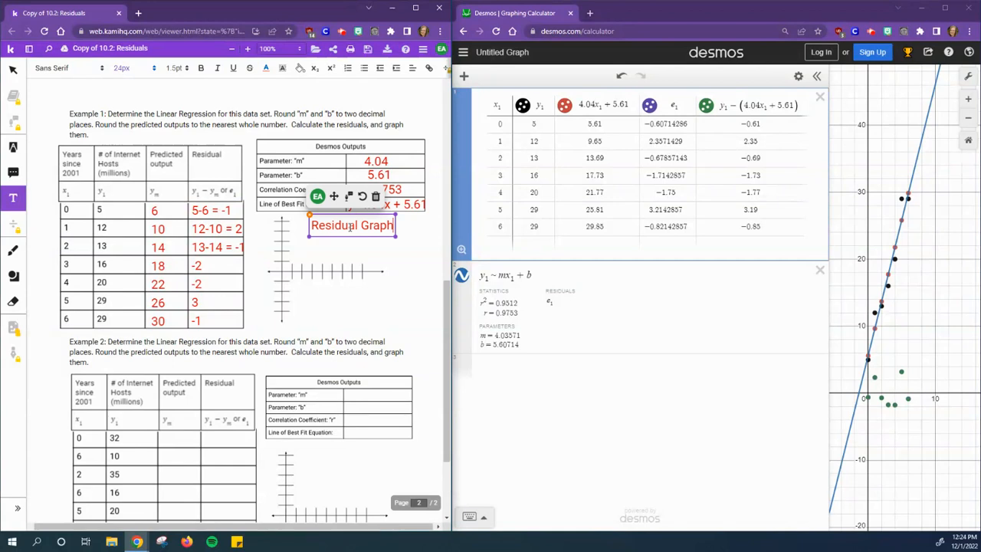
{"action": "type", "text": "  (x,"}
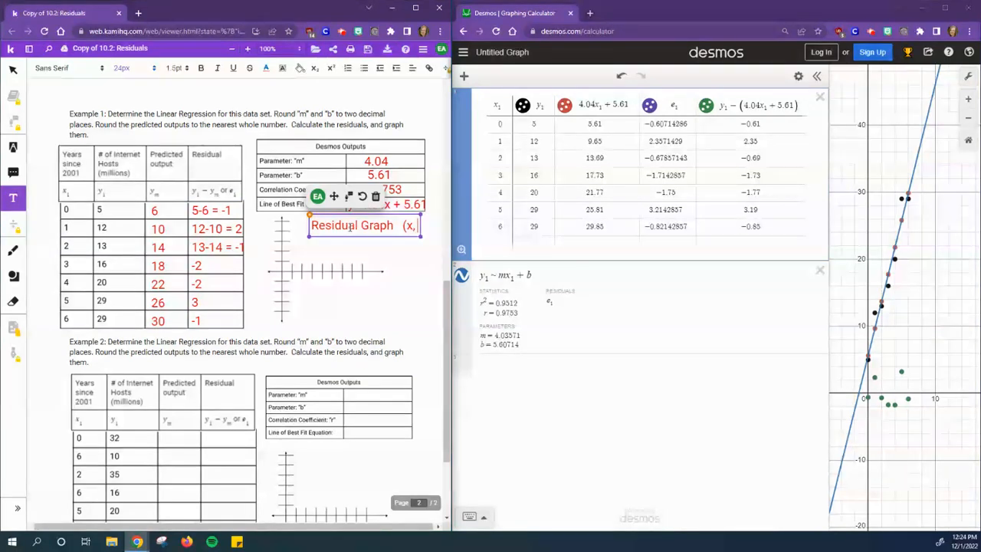
{"action": "type", "text": " re"}
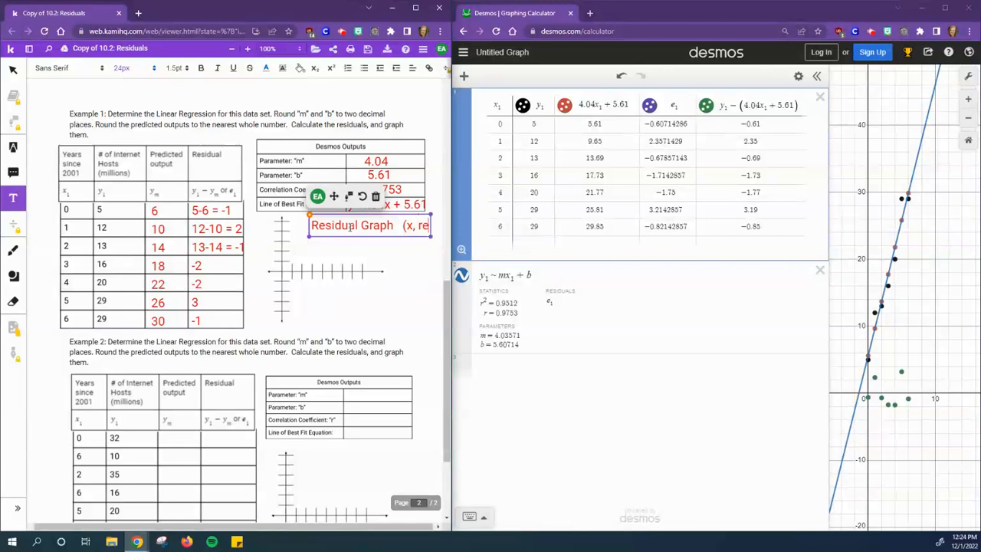
{"action": "type", "text": "sidual)"}
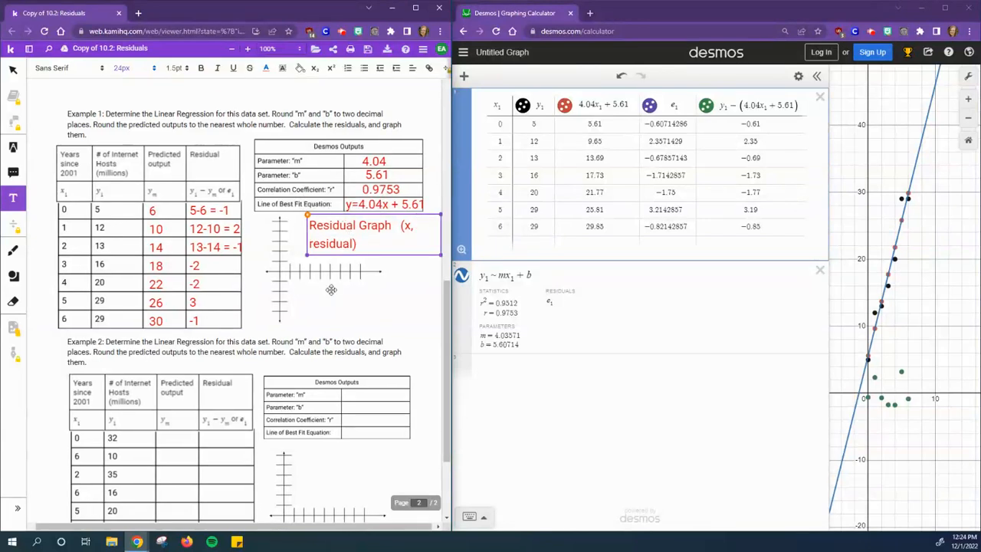
Split the residual graph label into two lines before "(x, residual)", narrow its text box and move it below and right of Example 1's axes.
{"action": "mouse_move", "coordinate": [341, 312]}
{"action": "left_mouse_down"}
{"action": "mouse_move", "coordinate": [330, 303]}
{"action": "mouse_move", "coordinate": [340, 302]}
{"action": "left_mouse_up"}
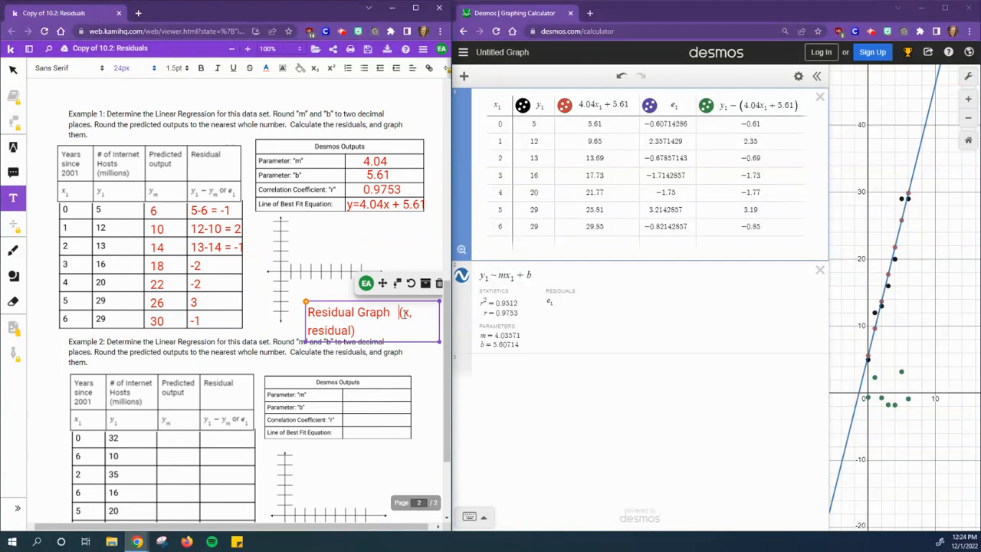
{"action": "key", "text": "Return"}
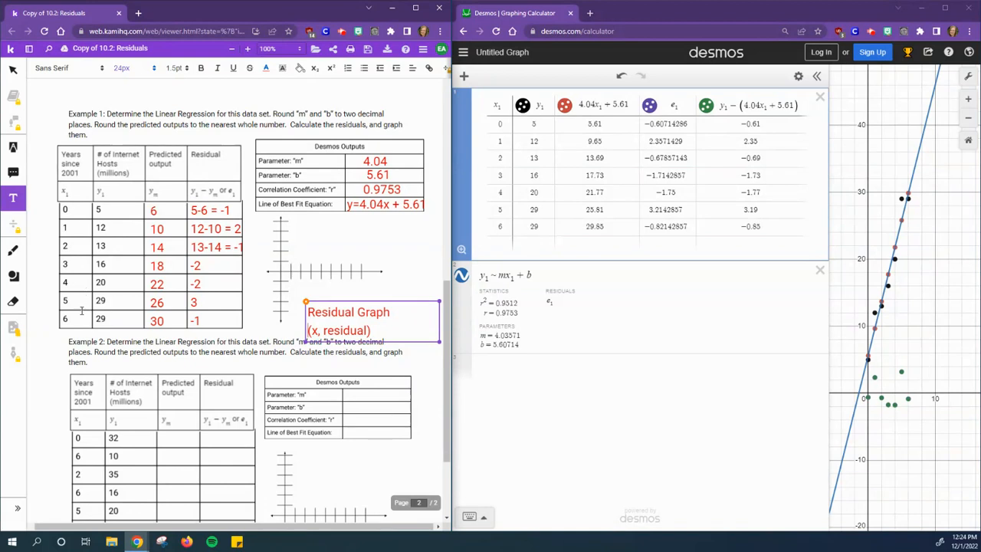
{"action": "left_click", "coordinate": [228, 247]}
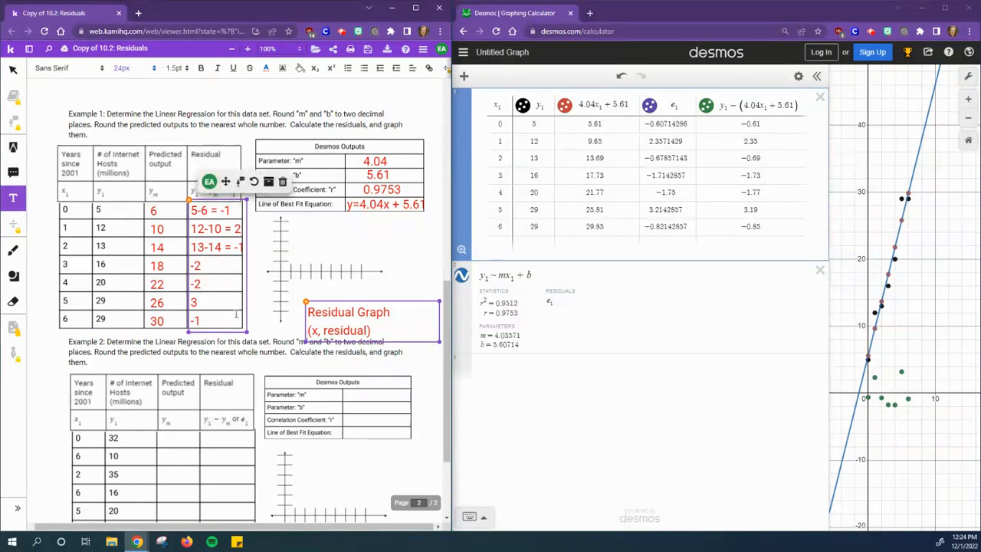
{"action": "left_click", "coordinate": [355, 289]}
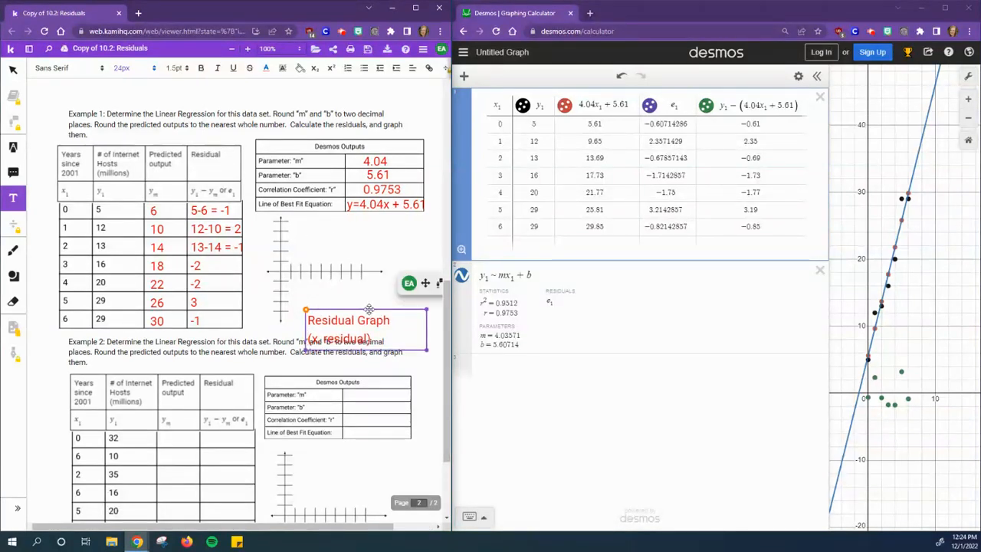
{"action": "left_click_drag", "start_coordinate": [390, 303], "coordinate": [406, 304]}
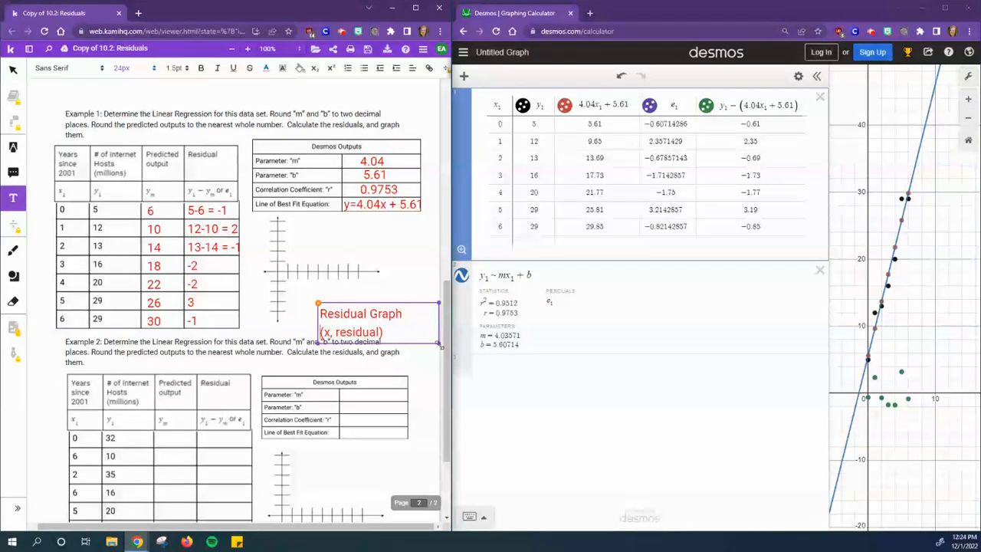
{"action": "left_click_drag", "start_coordinate": [440, 343], "coordinate": [404, 343]}
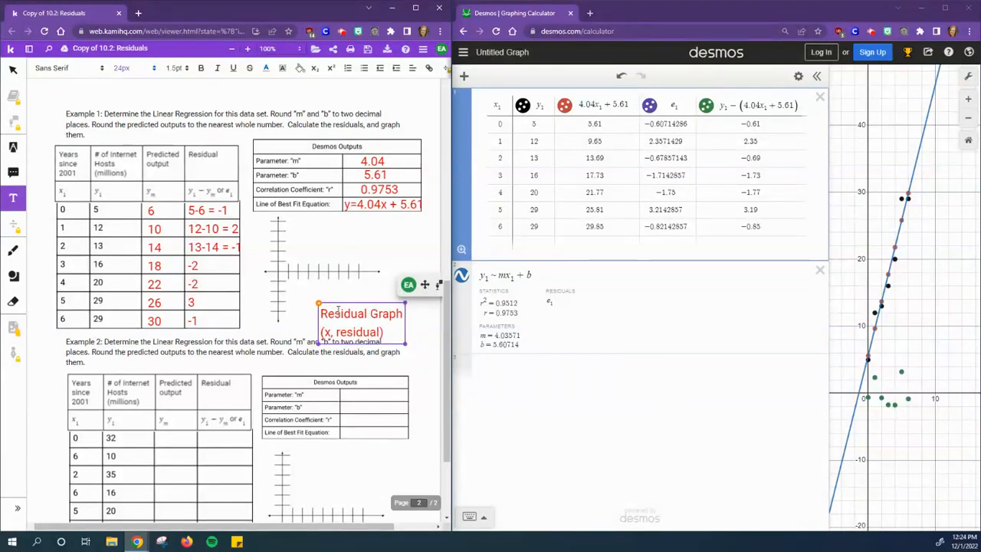
{"action": "left_click_drag", "start_coordinate": [343, 303], "coordinate": [378, 304]}
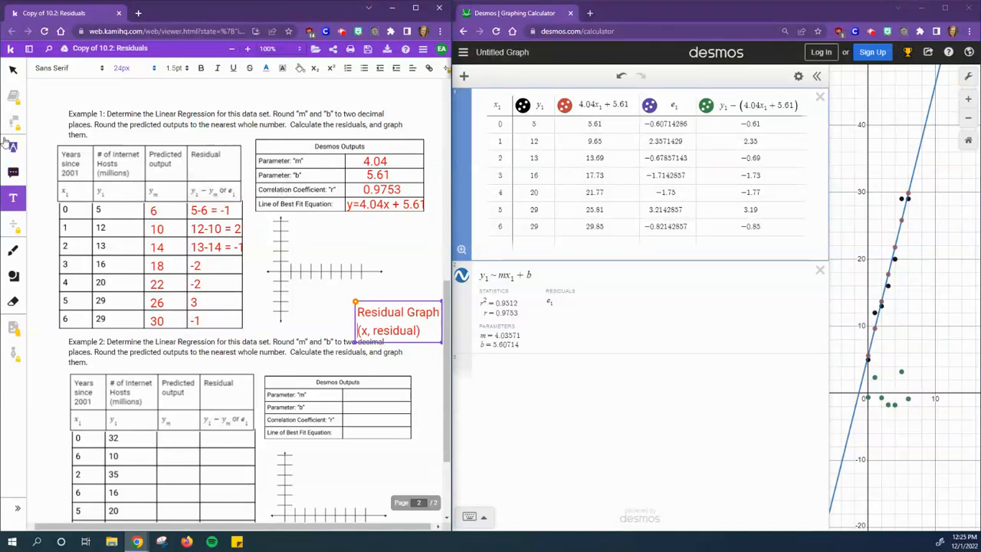
Handwrite the labels 1, 2, 3, -1, -2 and -3 along Example 1's vertical axis in red freehand ink with line thickness 1.
{"action": "left_click", "coordinate": [13, 250]}
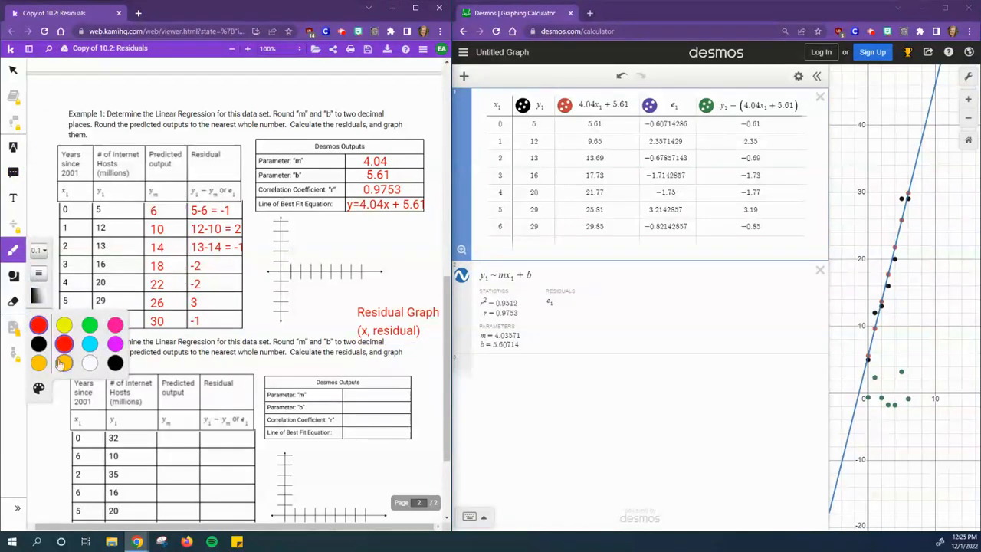
{"action": "left_click", "coordinate": [115, 325]}
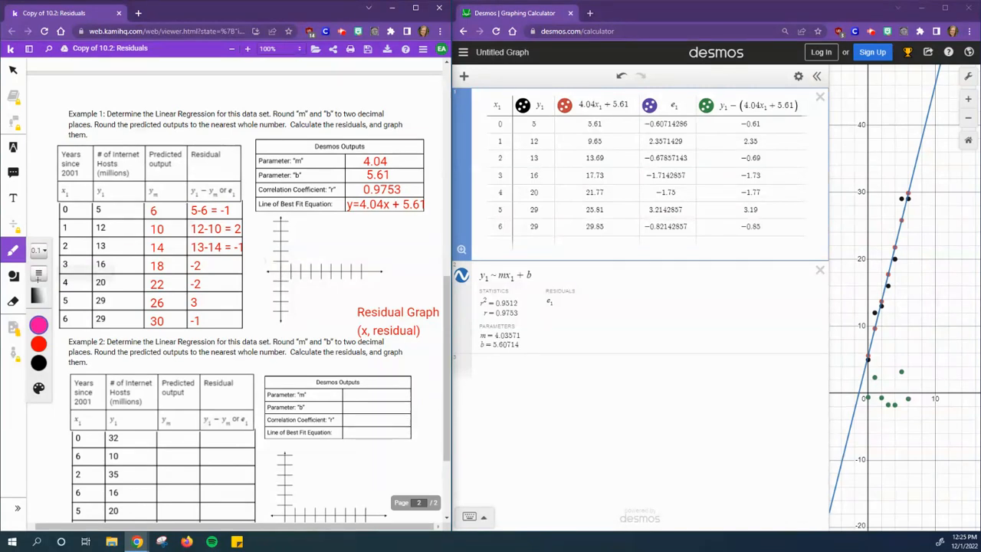
{"action": "left_click", "coordinate": [38, 344]}
{"action": "left_click", "coordinate": [40, 253]}
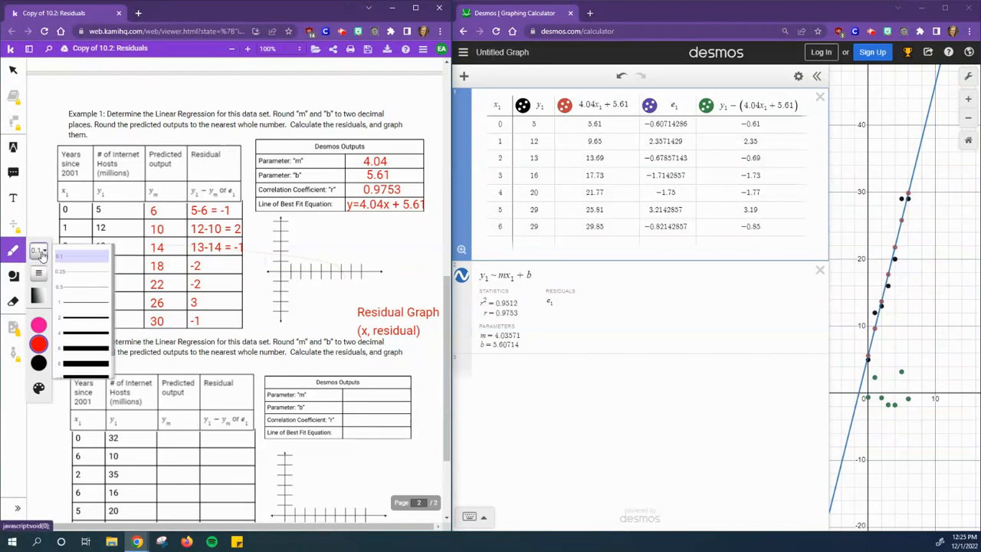
{"action": "left_click", "coordinate": [90, 304]}
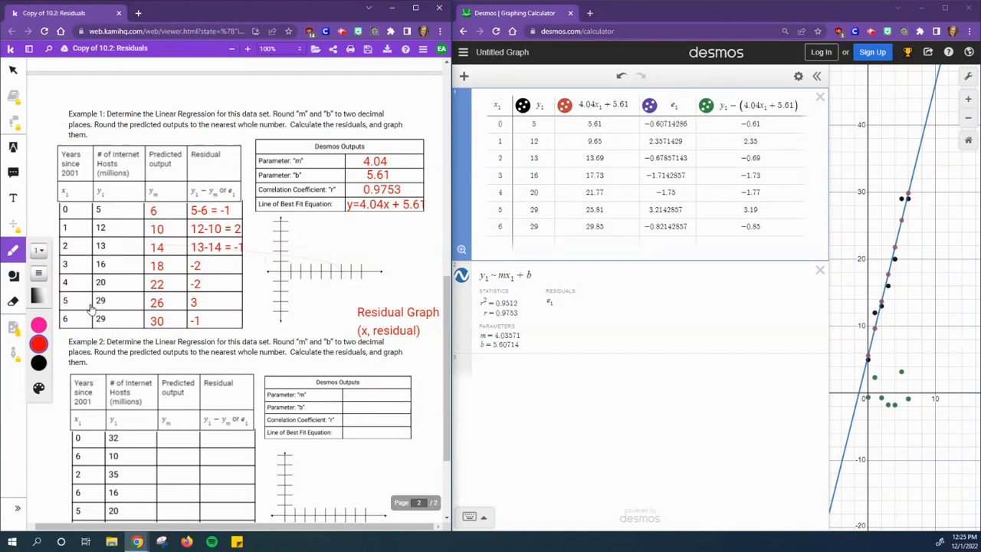
{"action": "left_click_drag", "start_coordinate": [263, 321], "coordinate": [266, 323]}
{"action": "left_click_drag", "start_coordinate": [262, 244], "coordinate": [269, 250]}
{"action": "left_click_drag", "start_coordinate": [256, 281], "coordinate": [268, 287]}
{"action": "left_click_drag", "start_coordinate": [265, 293], "coordinate": [266, 301]}
Plot Example 1's residual points (0, -1), (1, 2), (2, -1), (3, -2), (4, -2) and (5, 3) as red dots on the axes.
{"action": "left_click", "coordinate": [280, 283]}
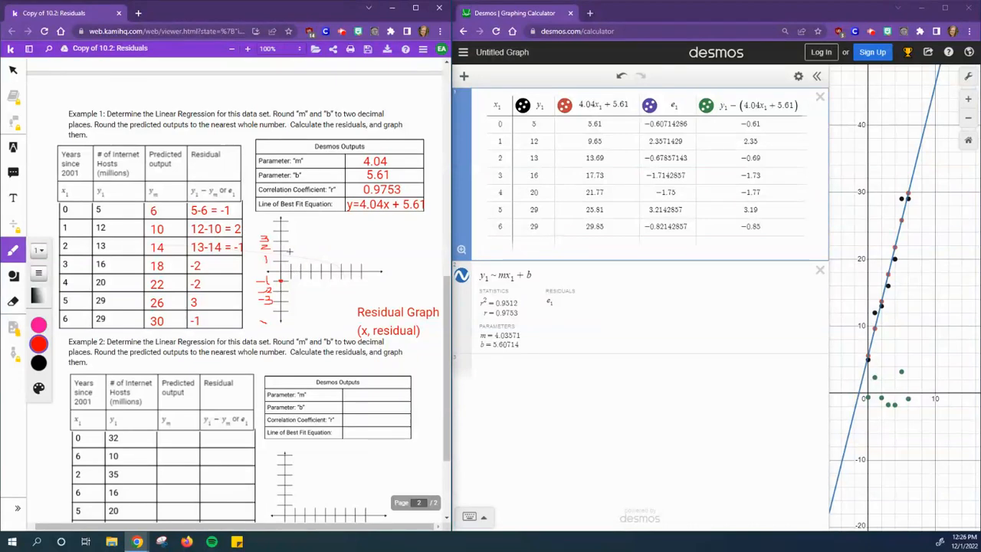
{"action": "left_click_drag", "start_coordinate": [293, 251], "coordinate": [292, 249]}
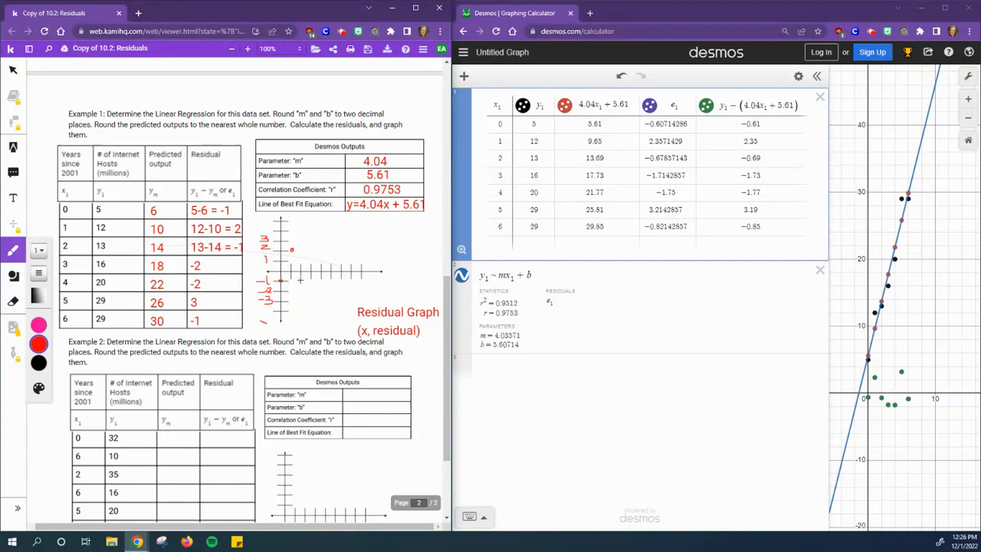
{"action": "left_click", "coordinate": [300, 280]}
{"action": "left_click", "coordinate": [312, 290]}
{"action": "left_click", "coordinate": [322, 289]}
{"action": "left_click", "coordinate": [329, 240]}
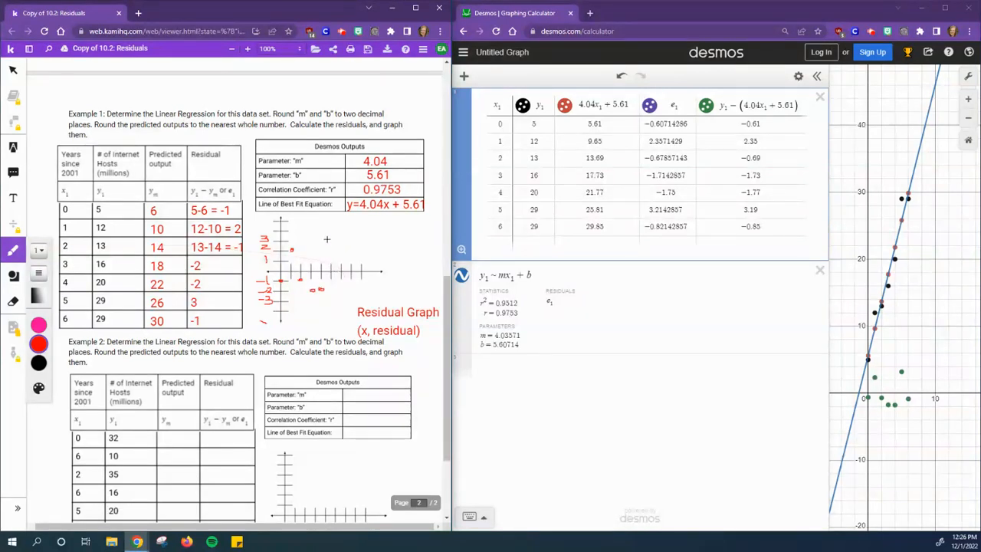